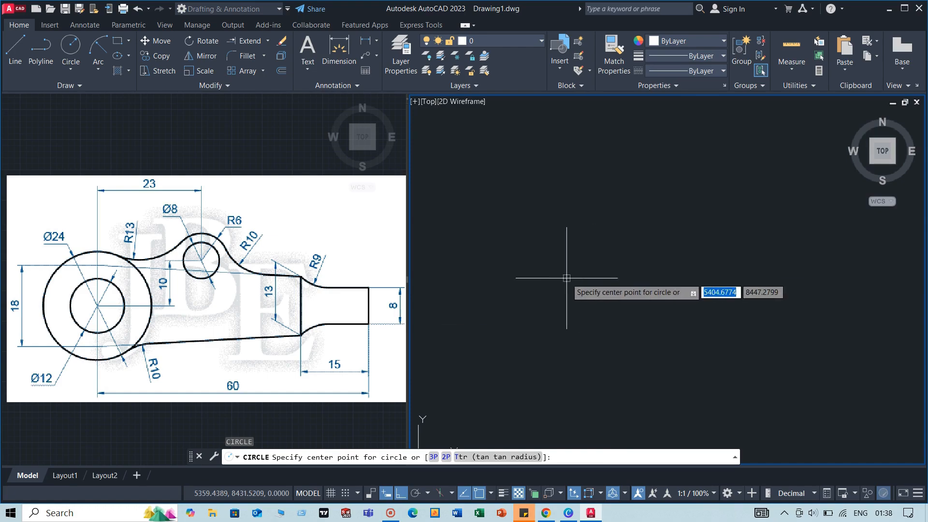
Draw a 12-diameter circle in the empty drawing area as the hub's bore.
click(565, 278)
text(d)
key(Return)
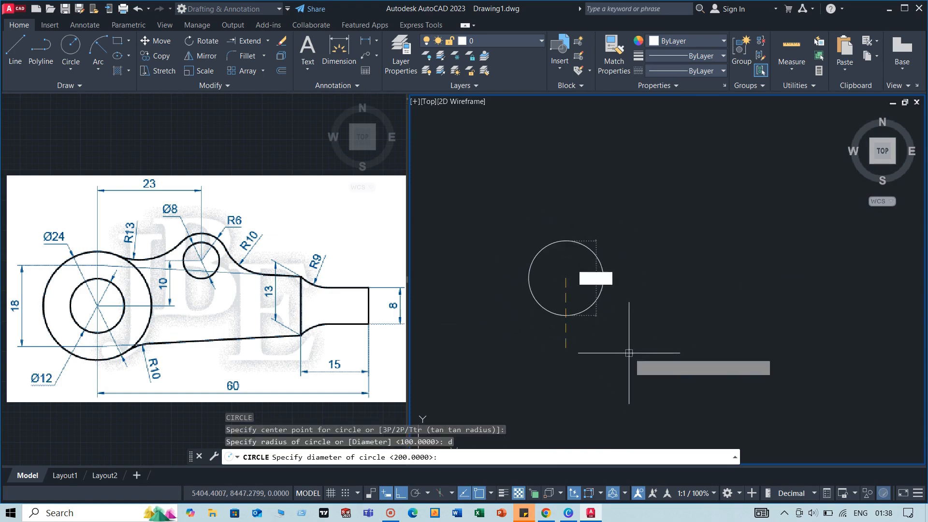
text(56)
key(Return)
Draw a 24-diameter circle concentric with the bore circle.
key(Return)
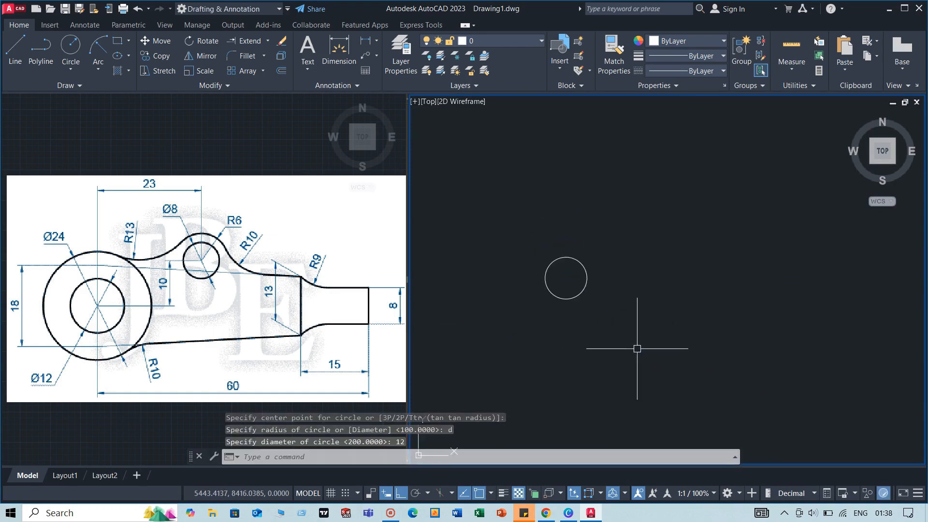
key(Return)
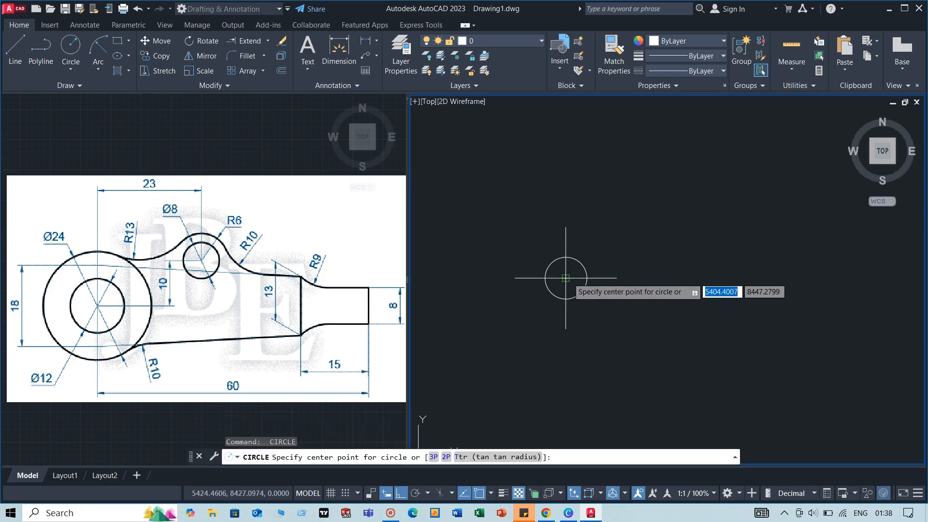
click(564, 282)
text(d)
key(Return)
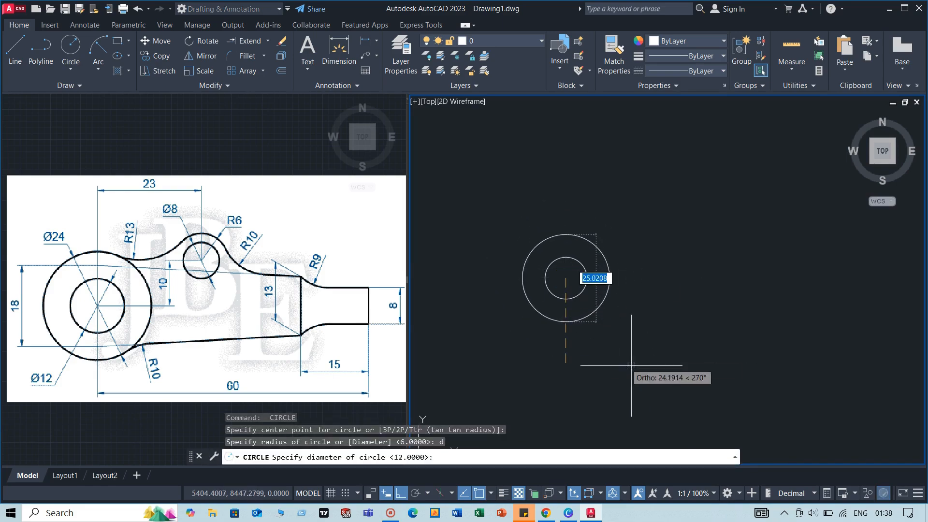
text(2)
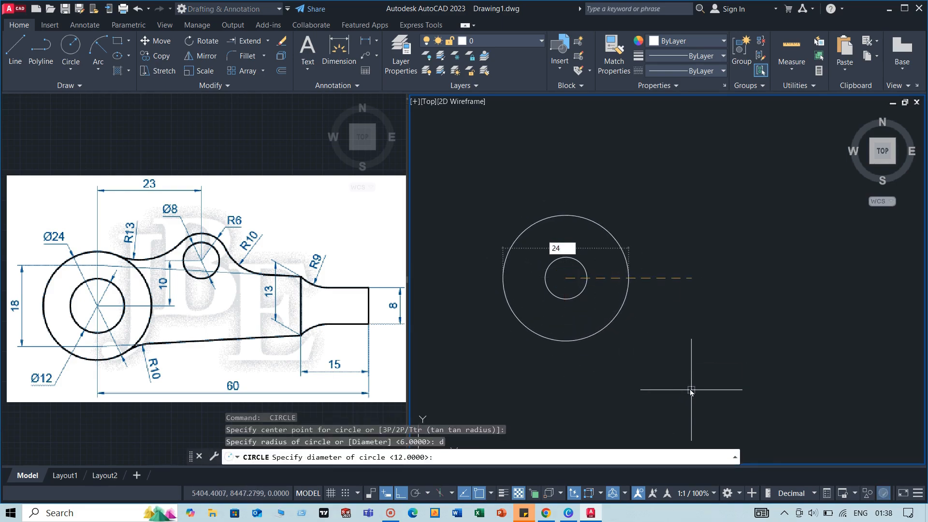
text(4)
key(Return)
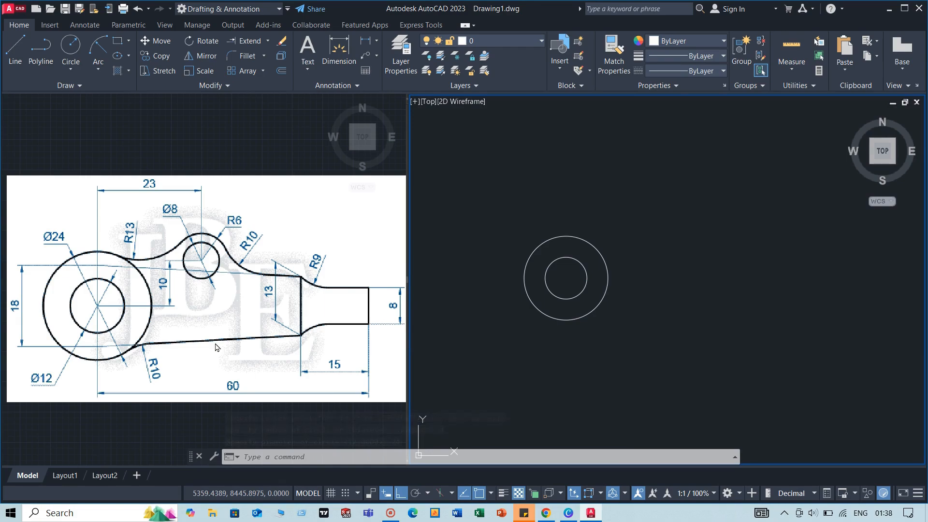
text(cc)
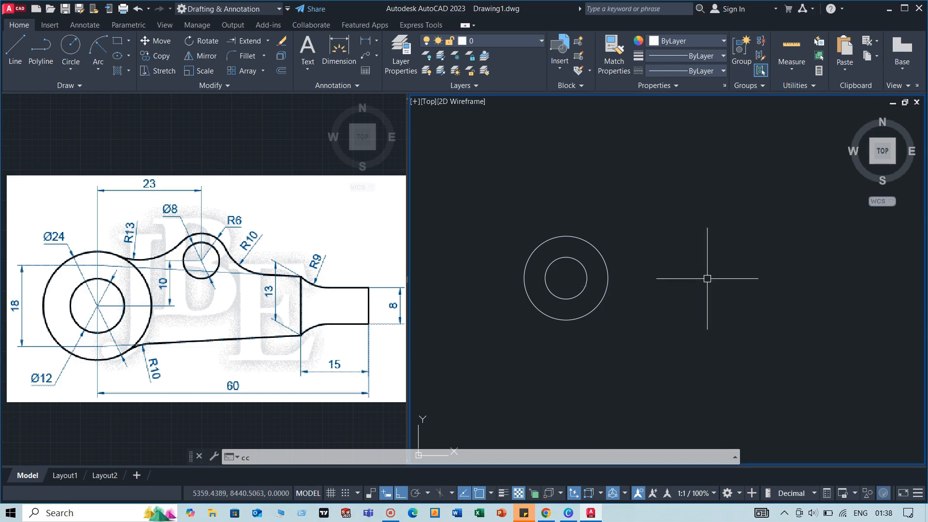
text(c)
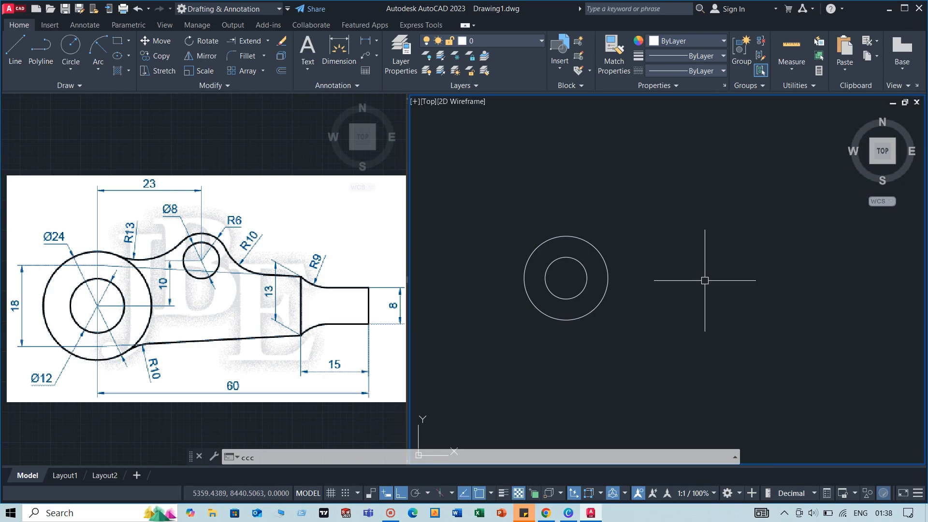
key(Escape)
key(Escape)
Draw a circle of radius 8 at the common centre of the two hub circles.
text(c)
key(Return)
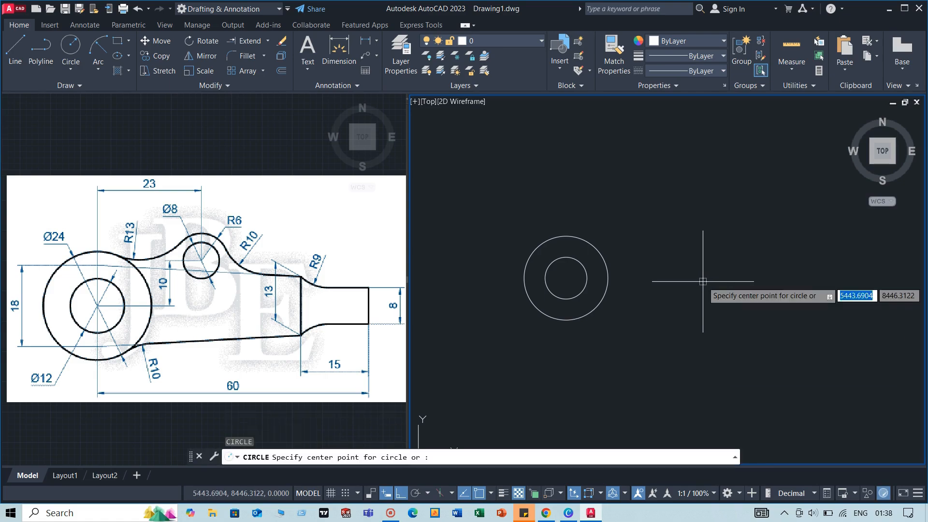
click(565, 278)
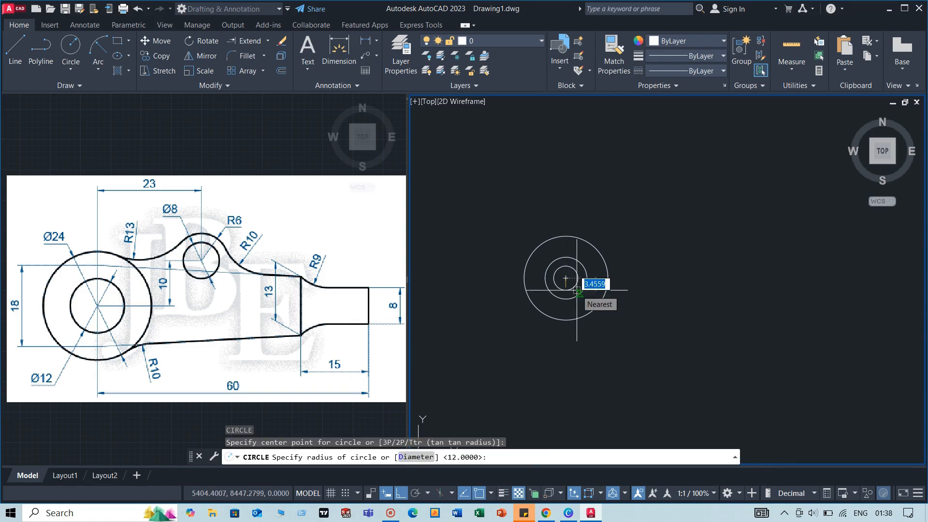
text(8)
key(Return)
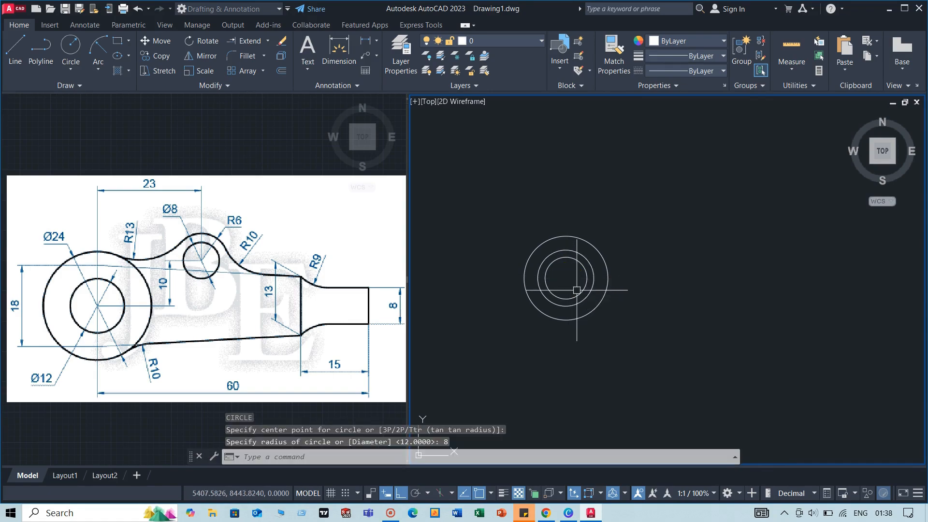
Move the radius 8 circle 60 units horizontally to the right of the hub centre.
click(595, 266)
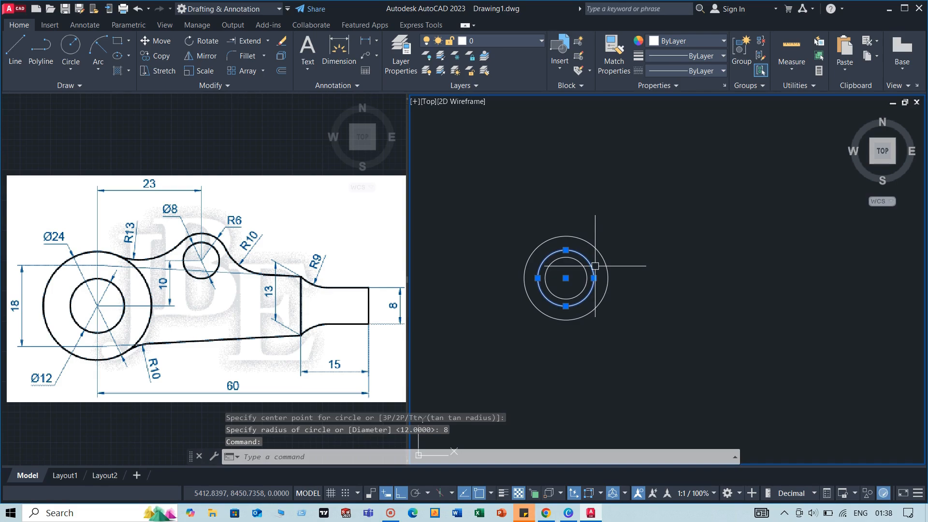
text(M)
key(Return)
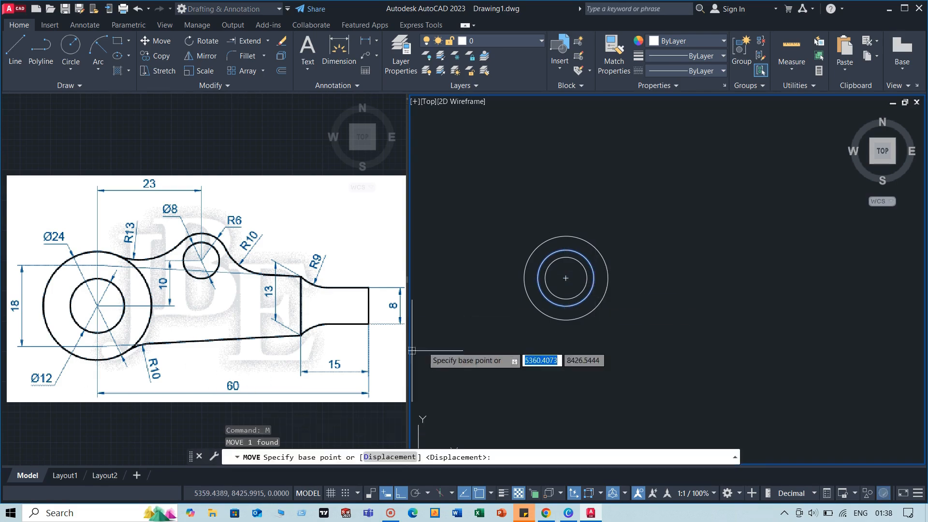
click(565, 278)
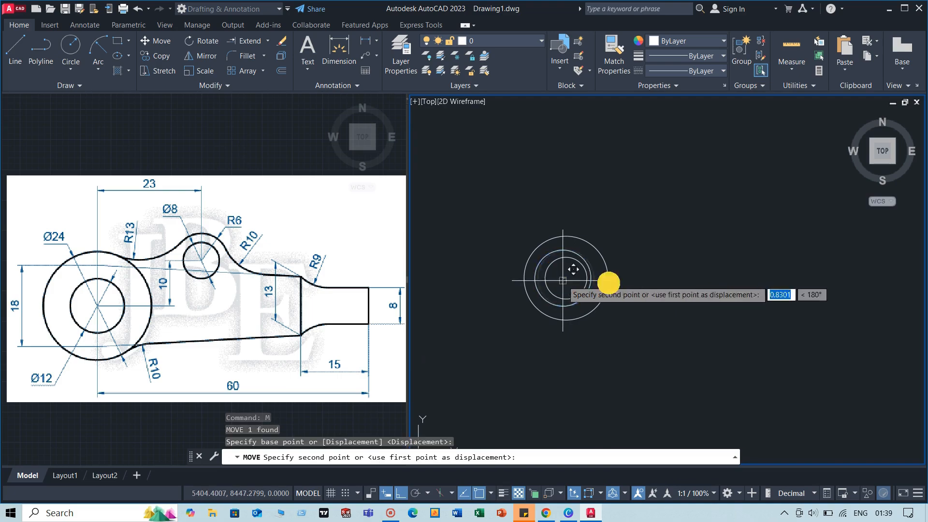
text(60)
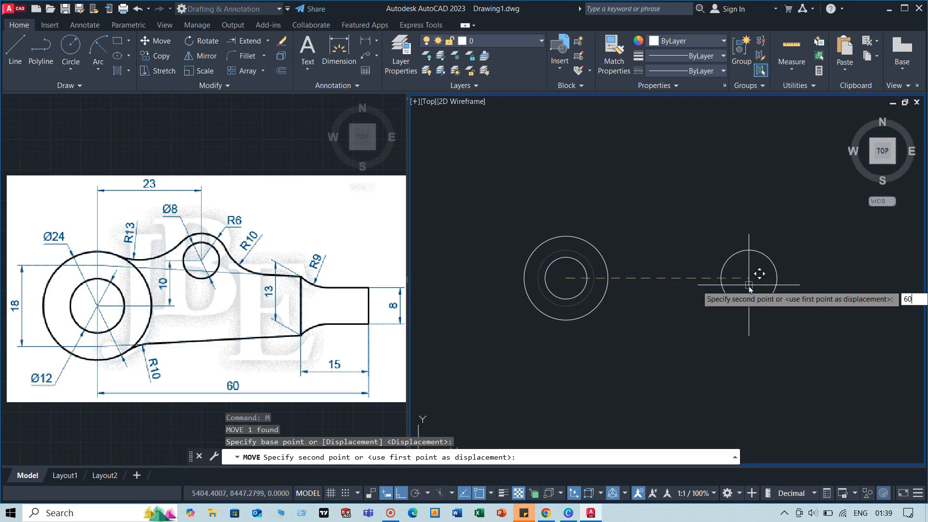
key(Return)
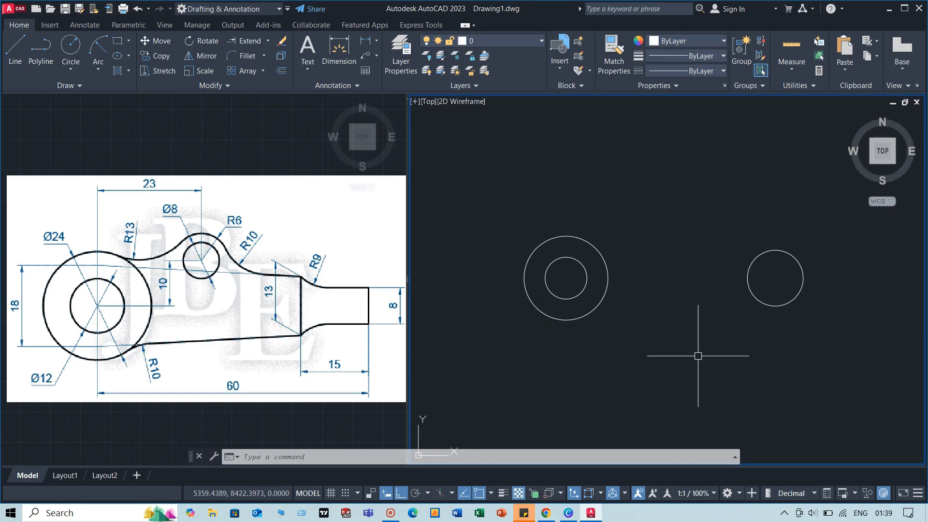
Draw a circle of radius 6.5 at the centre of the moved radius 8 circle.
text(c)
key(Return)
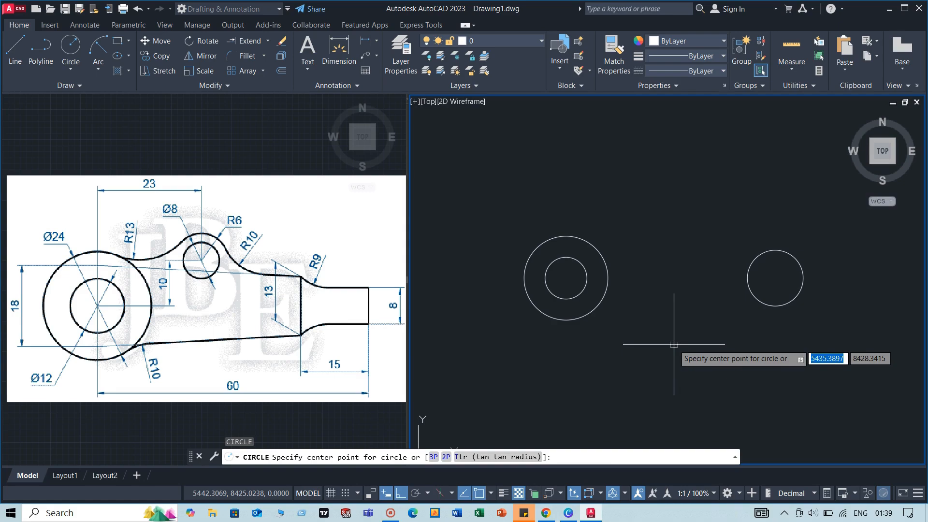
click(775, 278)
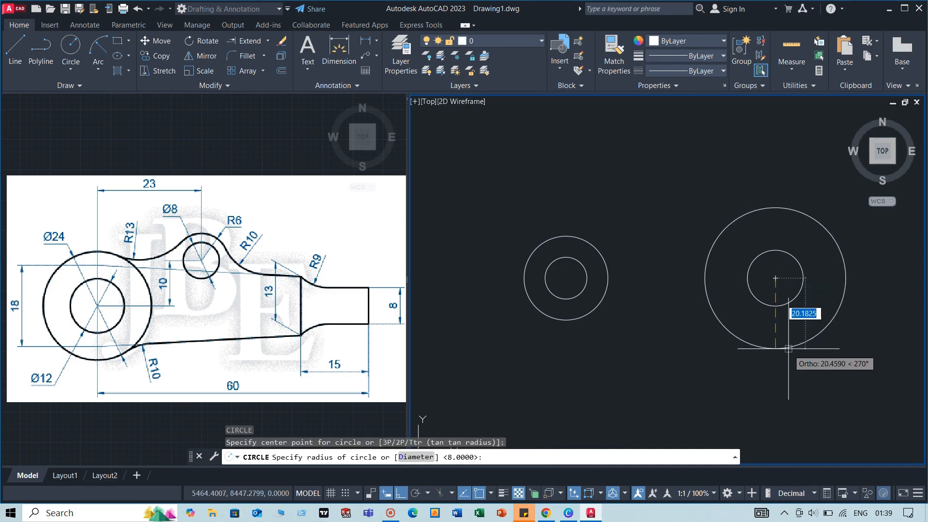
text(6.5)
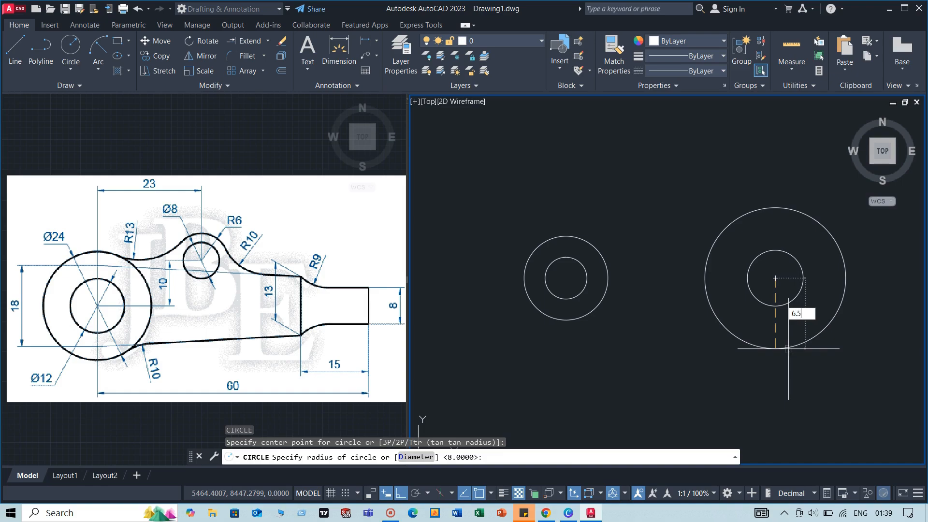
key(Return)
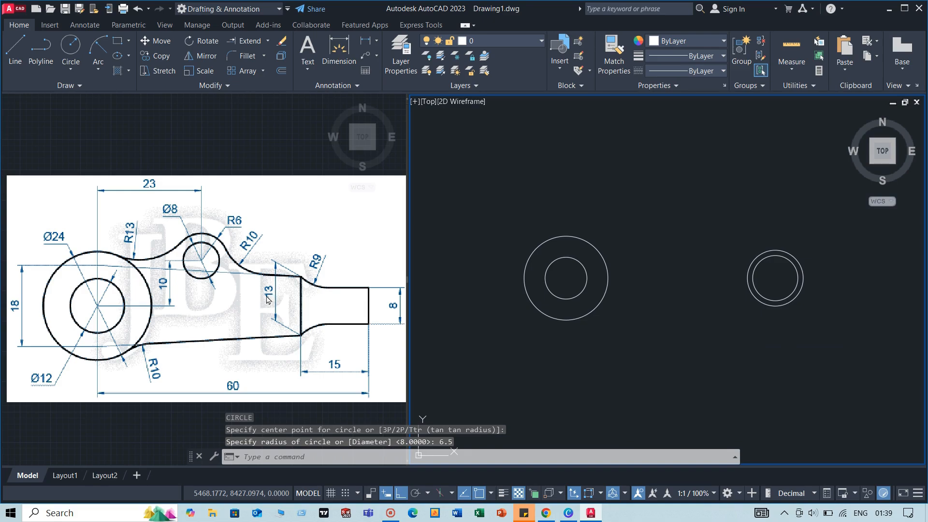
Move the radius 8 circle 15 units horizontally to the left, back toward the hub.
click(792, 254)
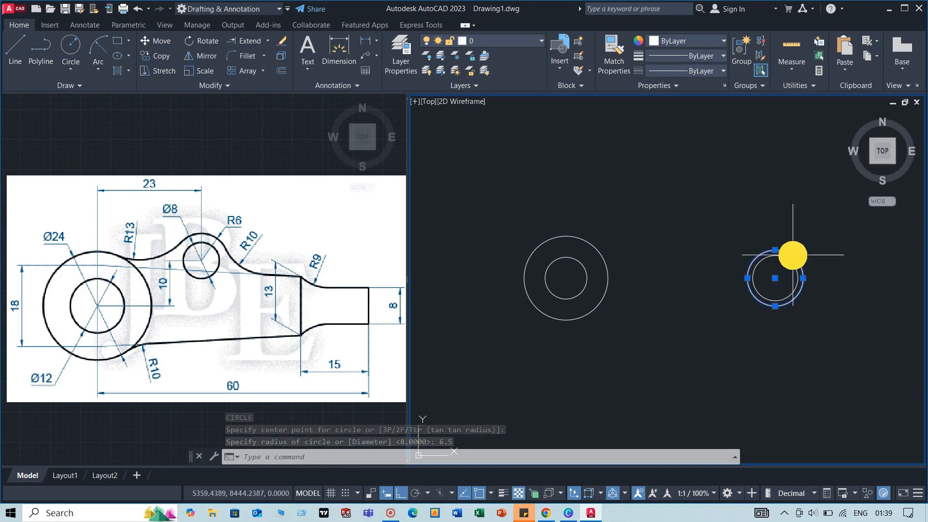
text(m)
key(Return)
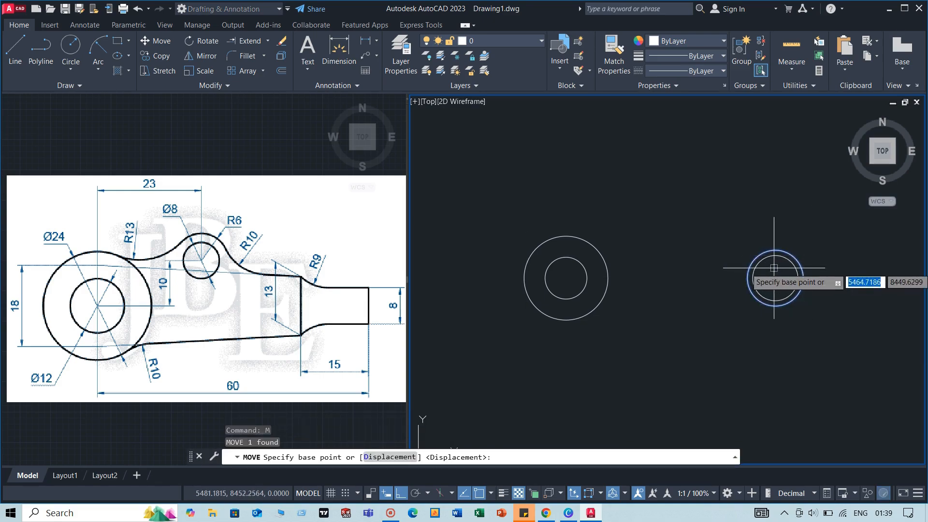
click(774, 277)
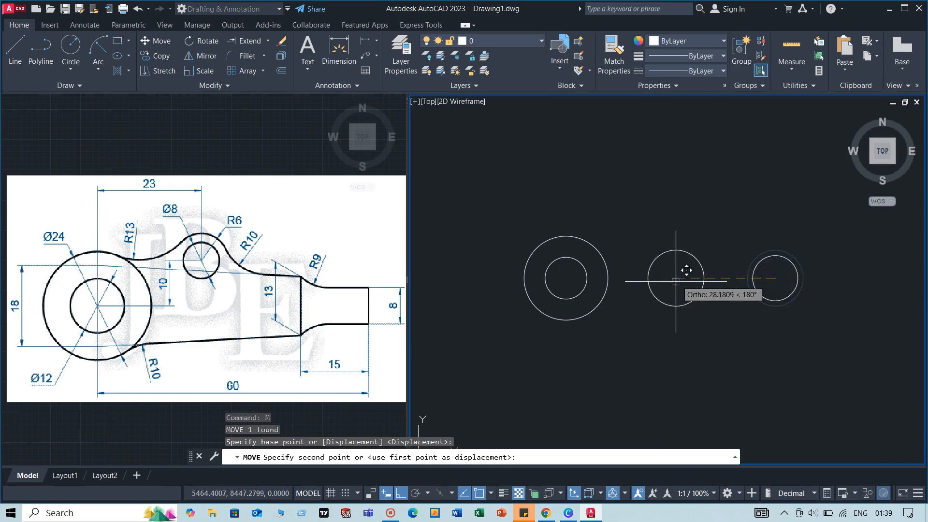
text(1)
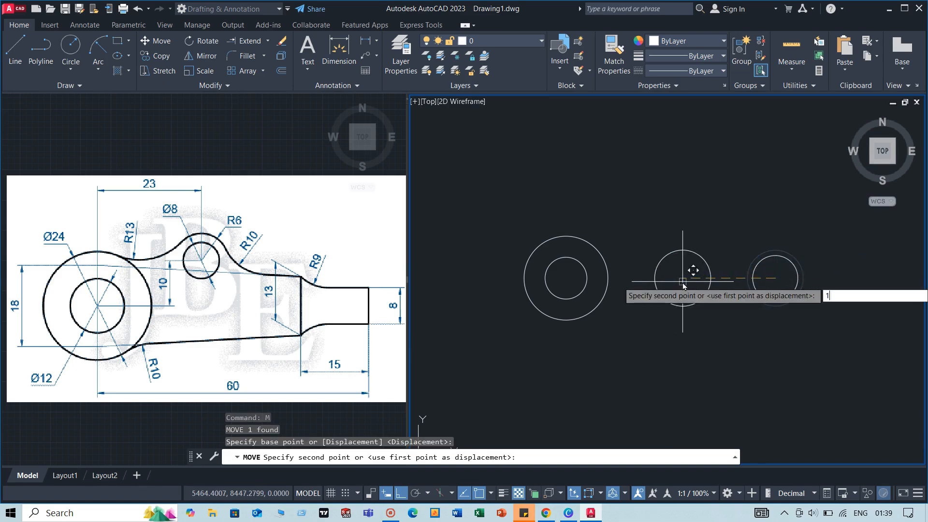
text(5)
key(Return)
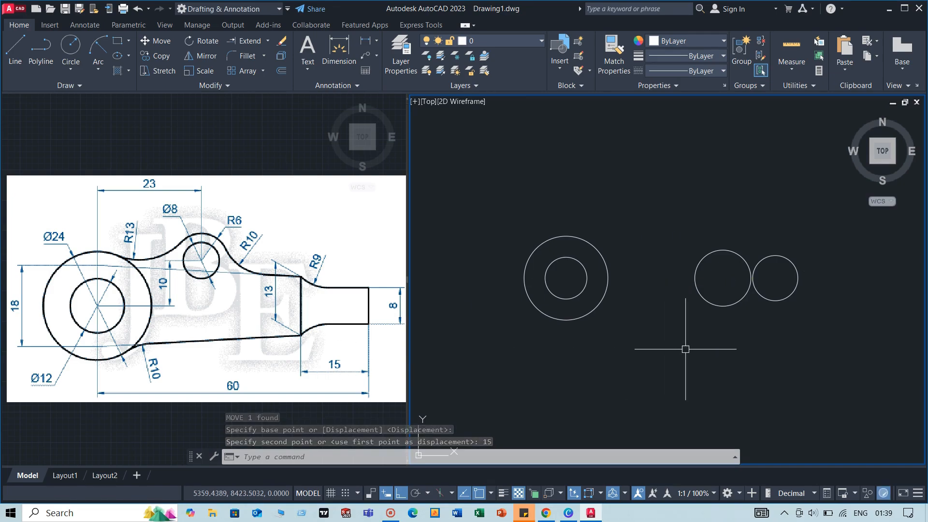
Draw a vertical line across the radius 8 circle between its lower and upper quadrants.
text(l)
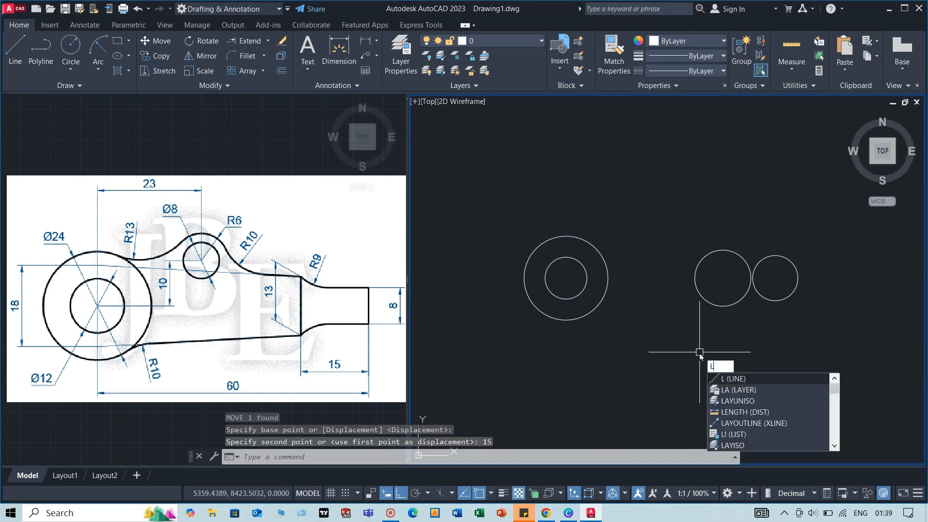
key(Return)
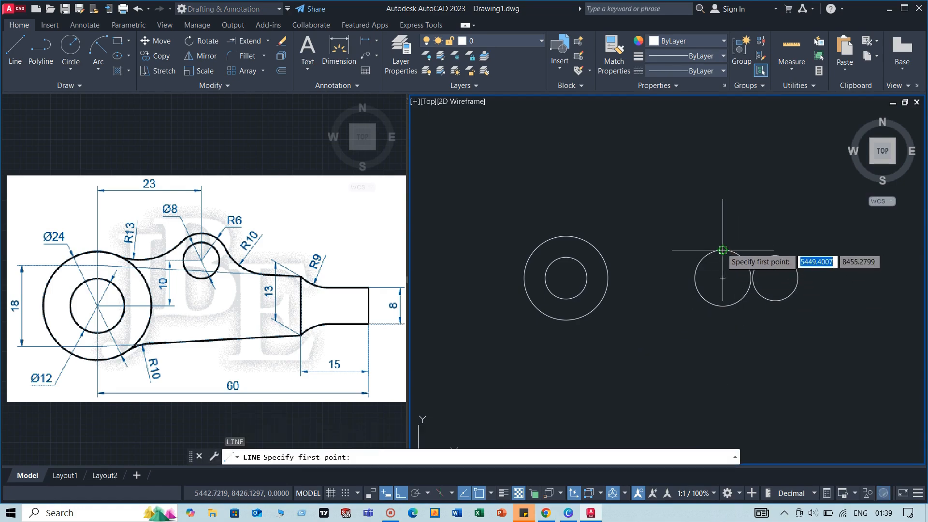
click(722, 305)
click(723, 249)
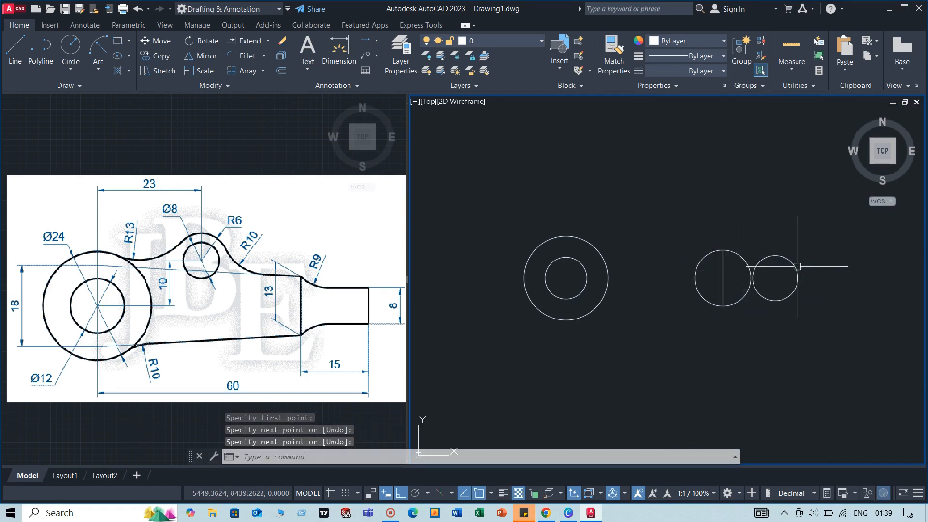
key(Return)
Draw a vertical line across the radius 6.5 circle from its upper to its lower quadrant.
key(Return)
click(774, 255)
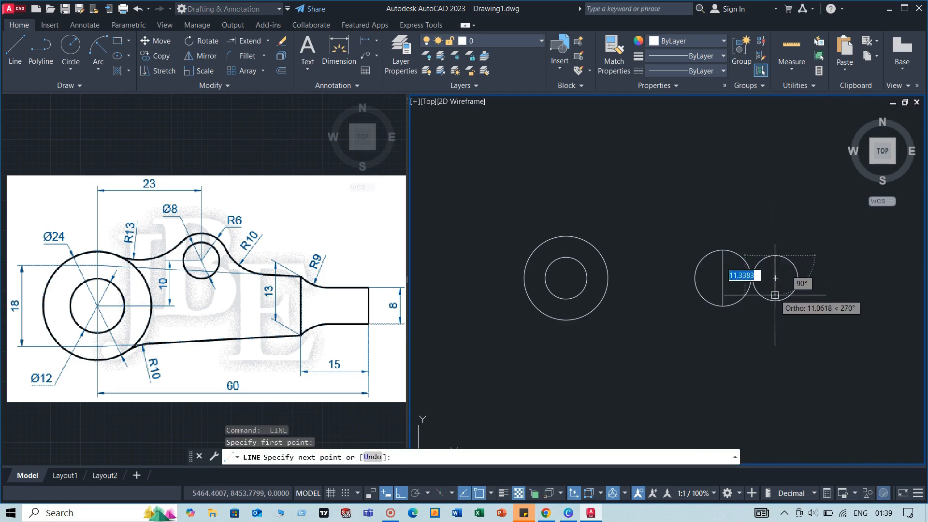
click(774, 298)
key(Return)
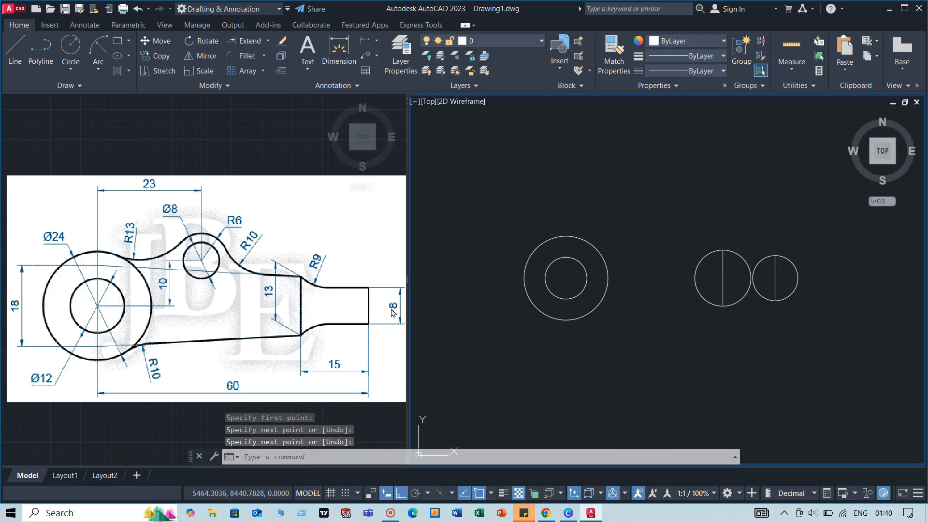
Delete the radius 8 and radius 6.5 construction circles, keeping their vertical lines.
click(695, 279)
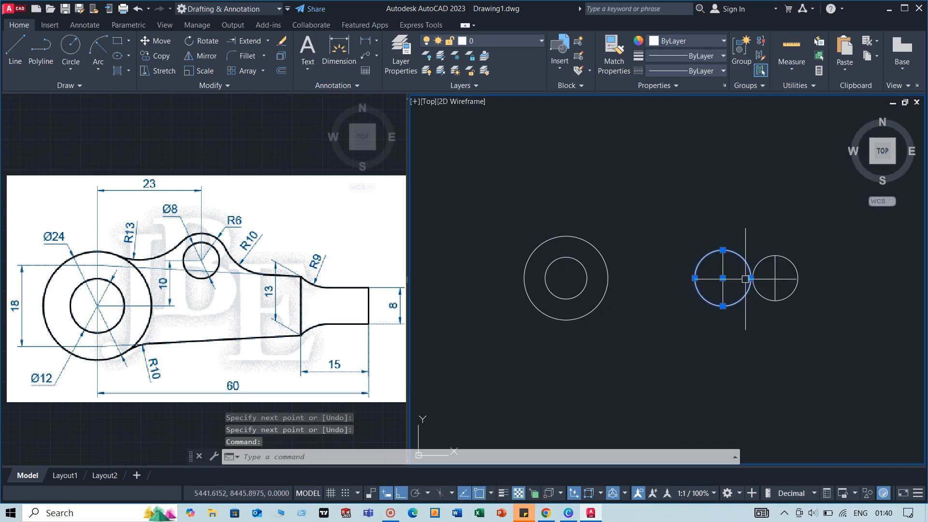
click(797, 273)
key(Delete)
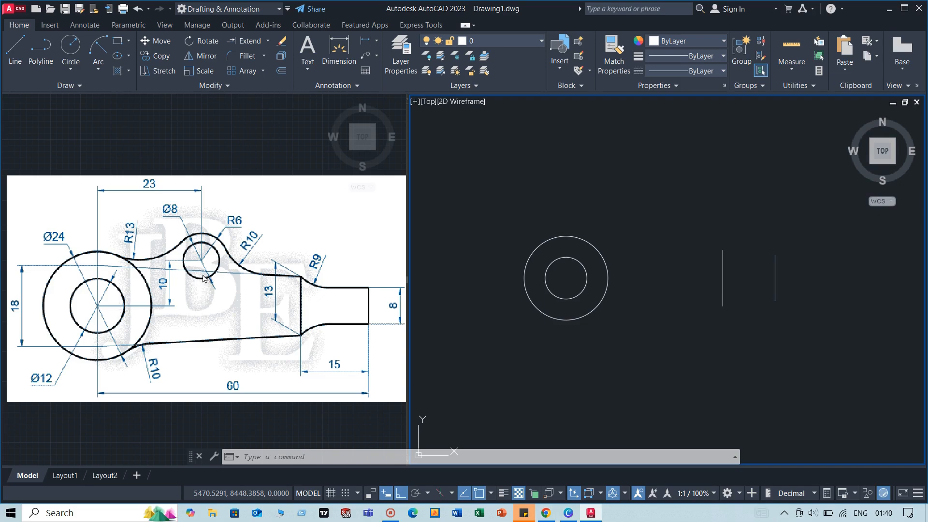
text(c)
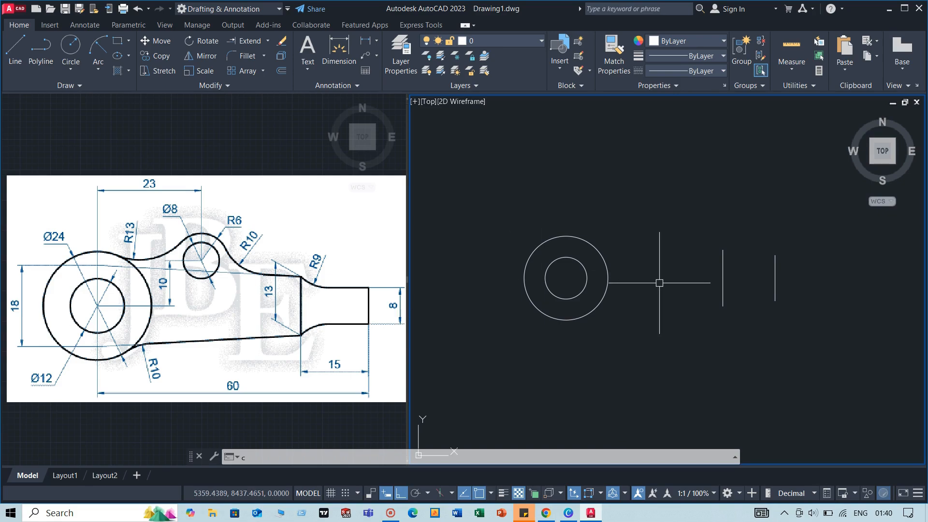
key(Return)
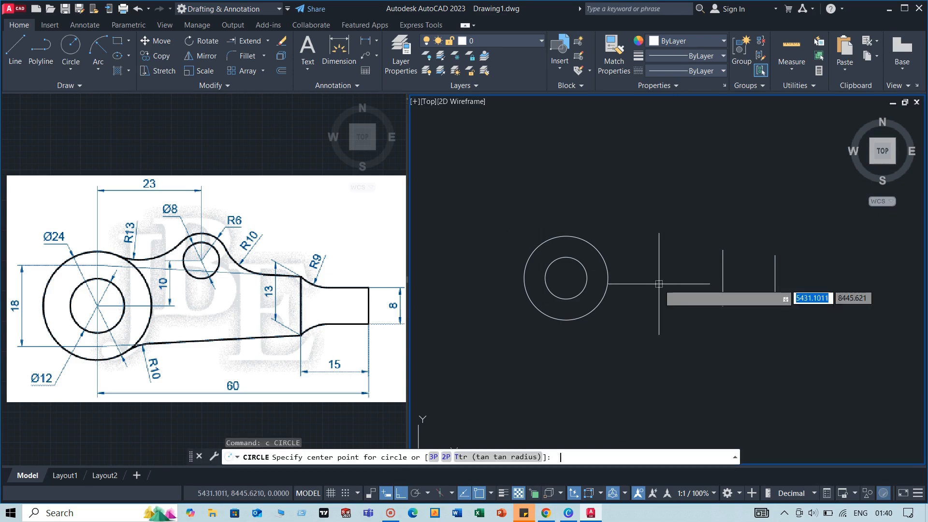
click(565, 278)
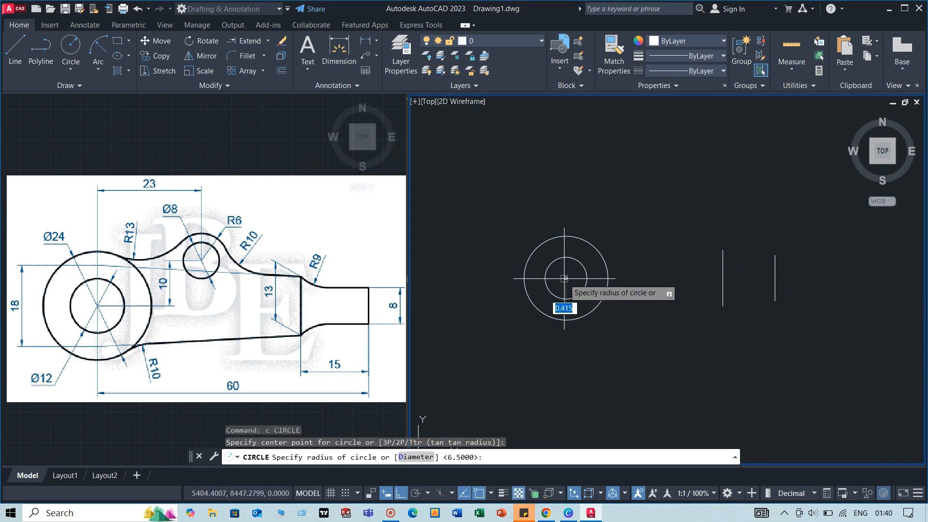
scroll(565, 279, up, 2)
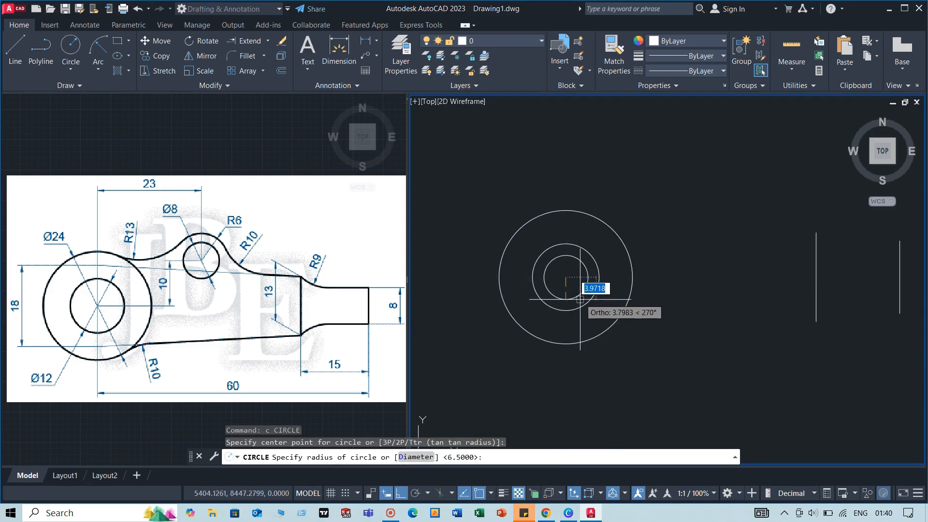
text(d)
key(Return)
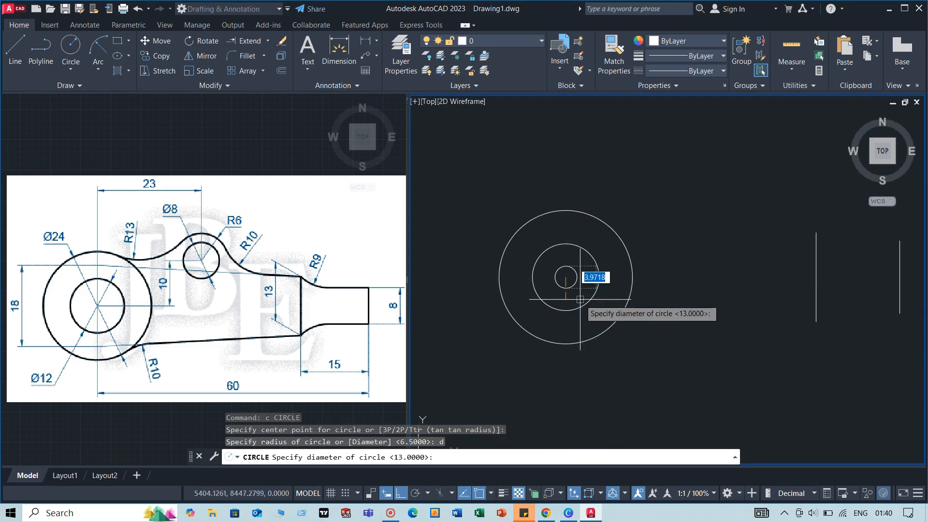
text(4)
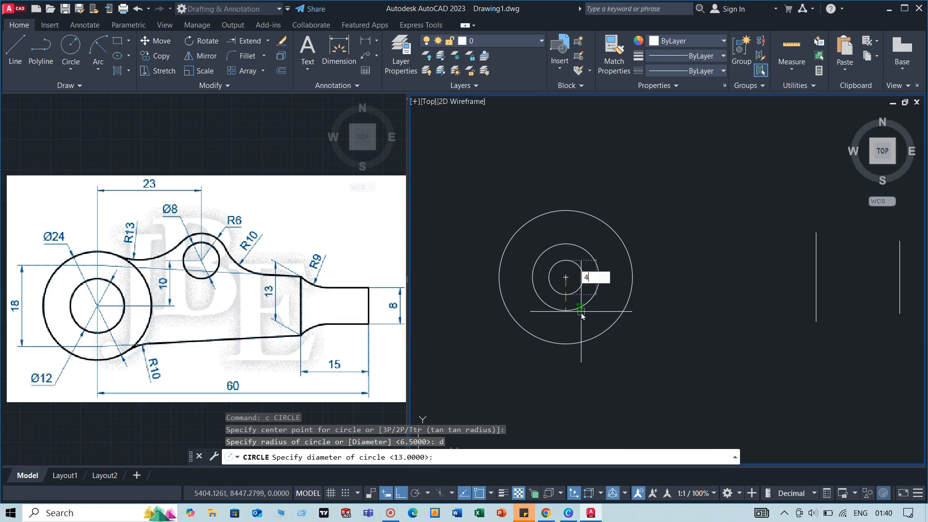
key(Return)
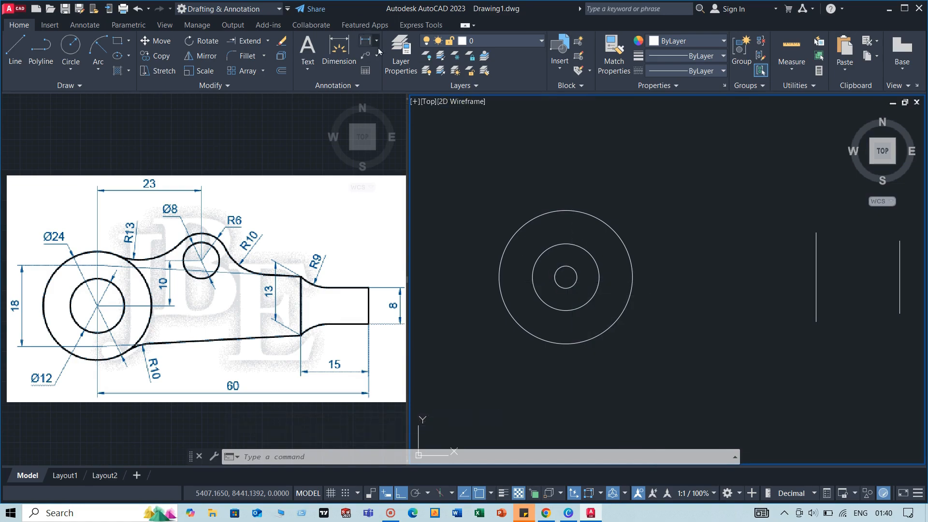
click(565, 267)
key(Delete)
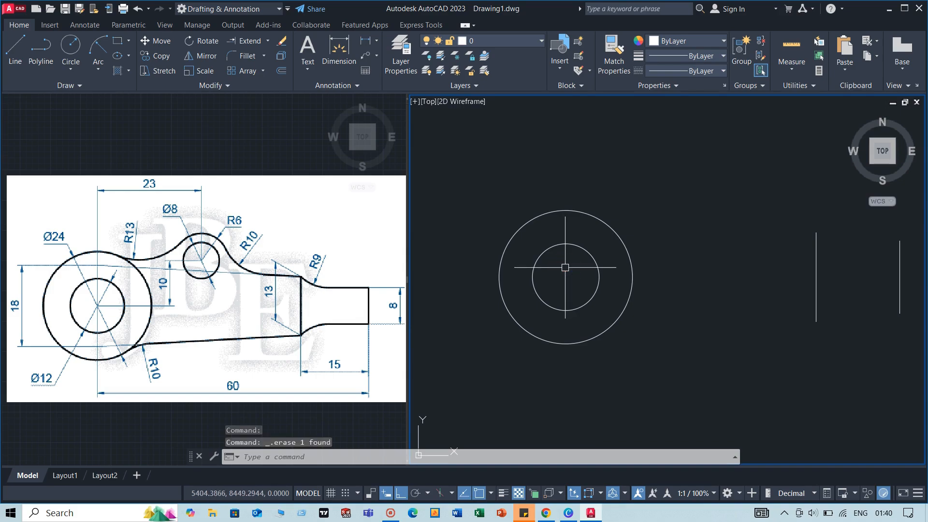
Draw a circle of diameter 8 at the common centre of the hub circles.
text(c)
key(Return)
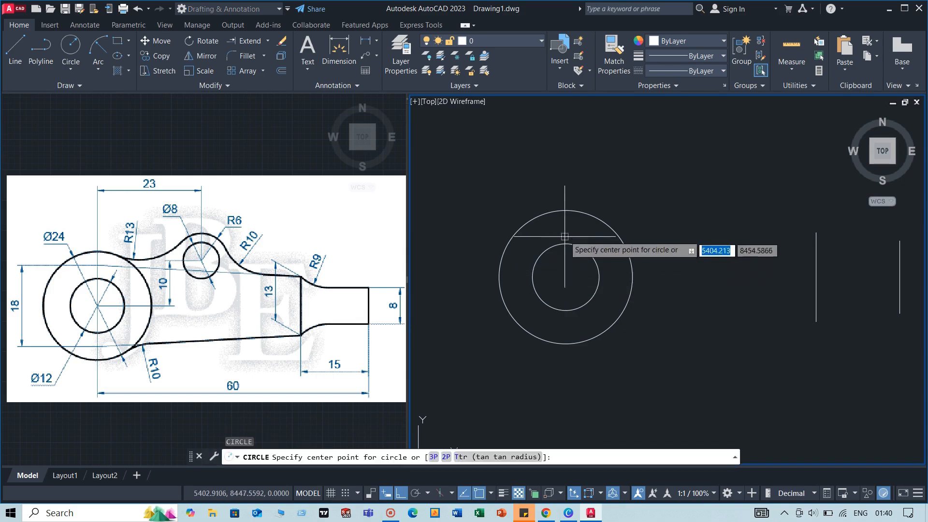
click(565, 277)
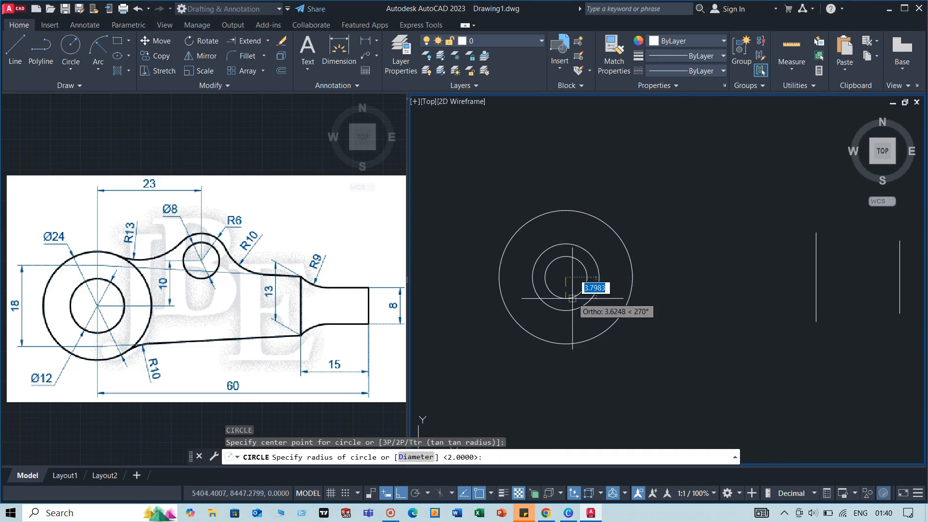
text(d)
key(Return)
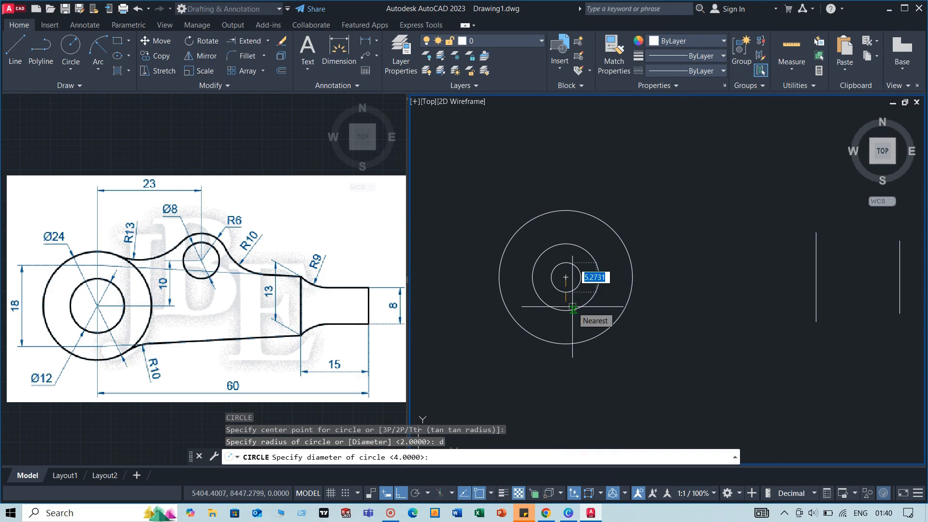
text(8)
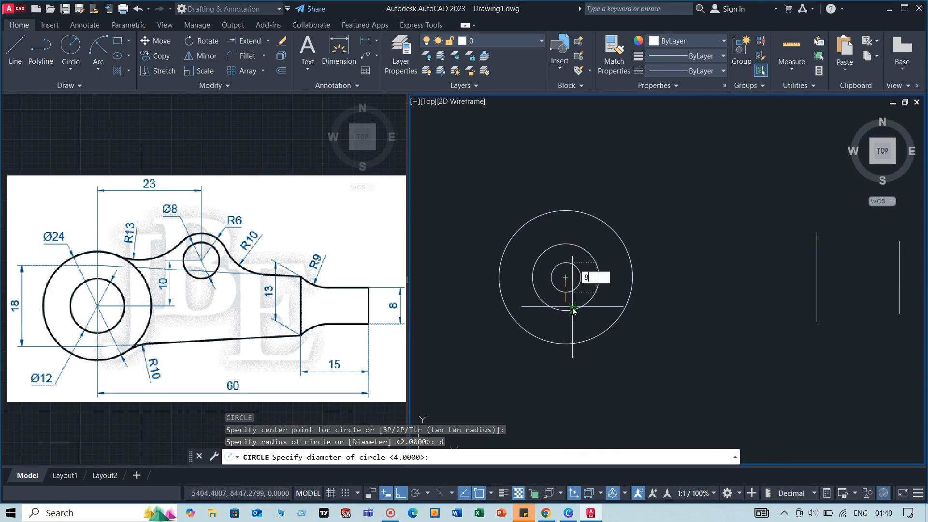
key(Return)
Move the diameter 8 circle 23 units horizontally to the right from the hub centre.
click(578, 256)
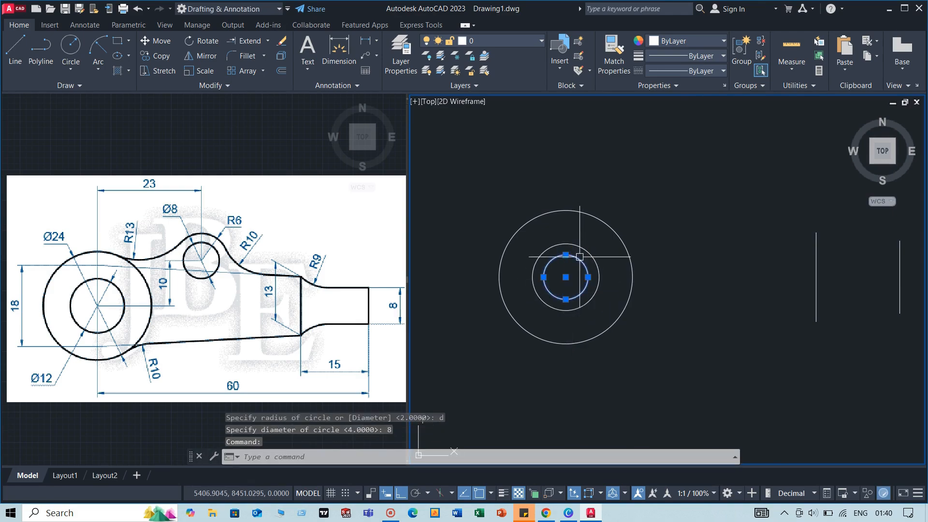
text(M)
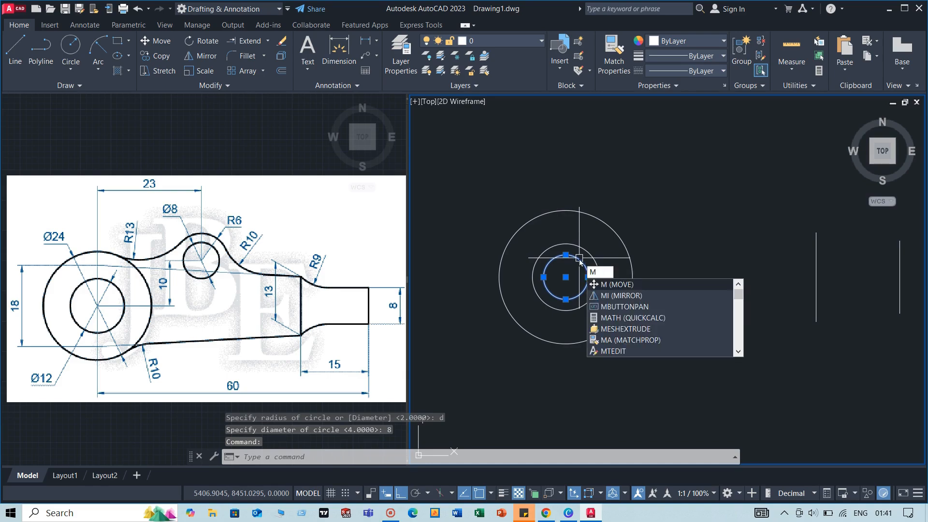
key(Return)
click(565, 276)
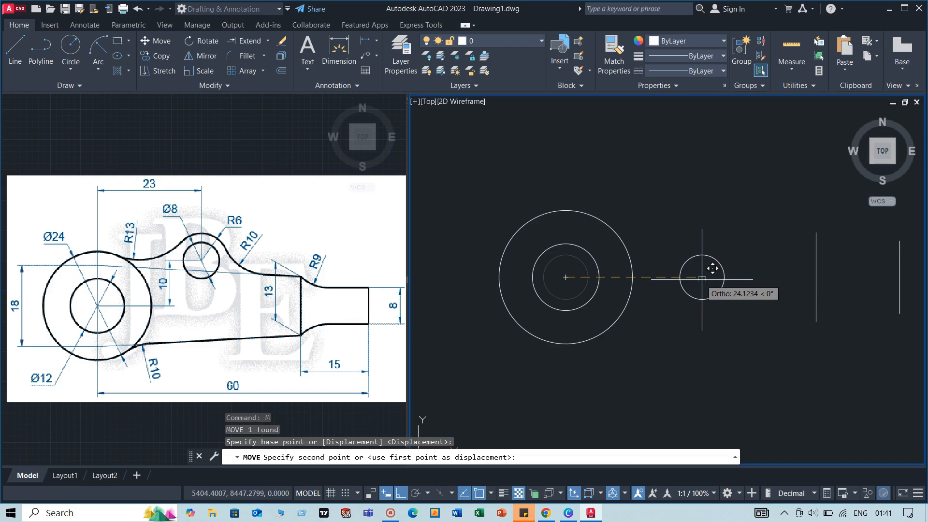
text(23)
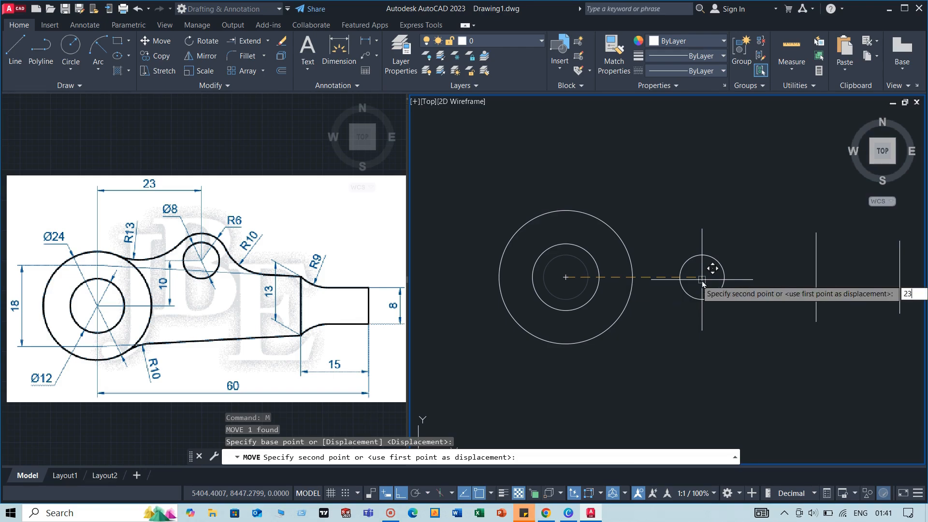
key(Return)
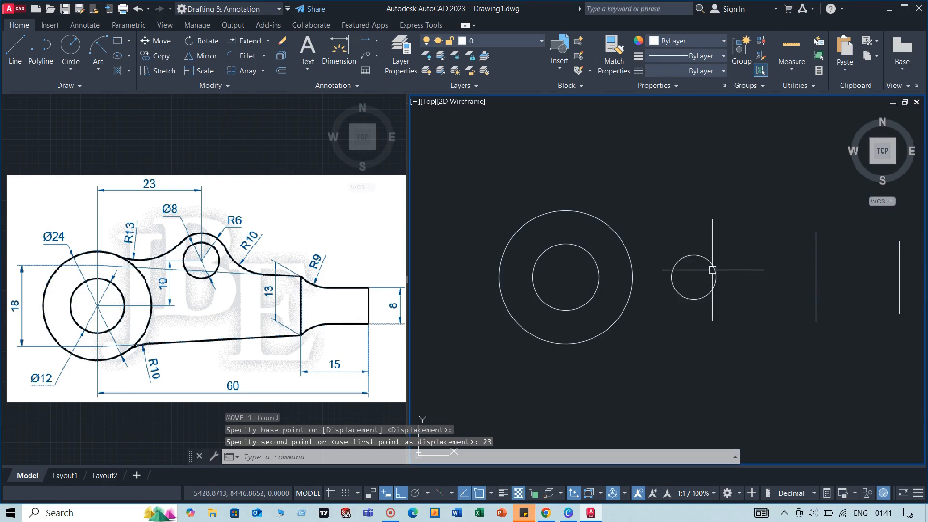
Move the diameter 8 circle 10 units vertically upward from its own centre.
click(714, 271)
text(m)
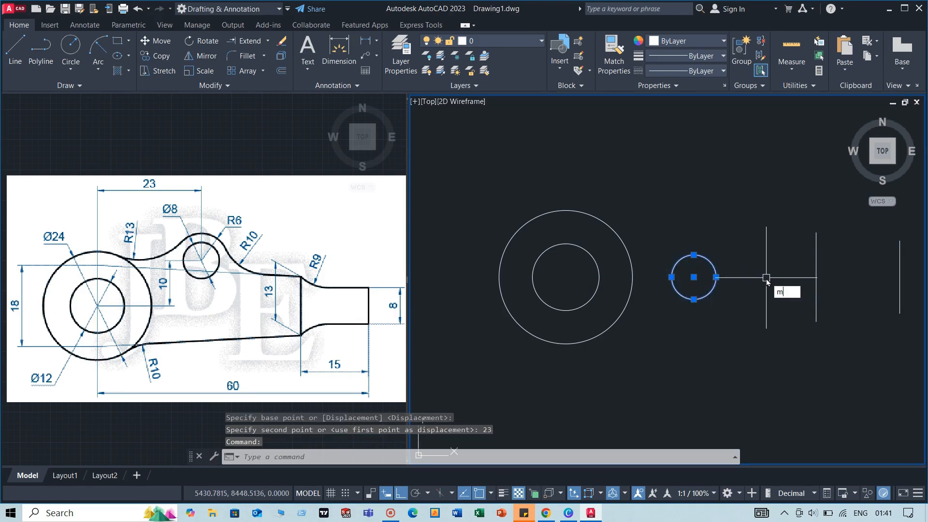
key(Return)
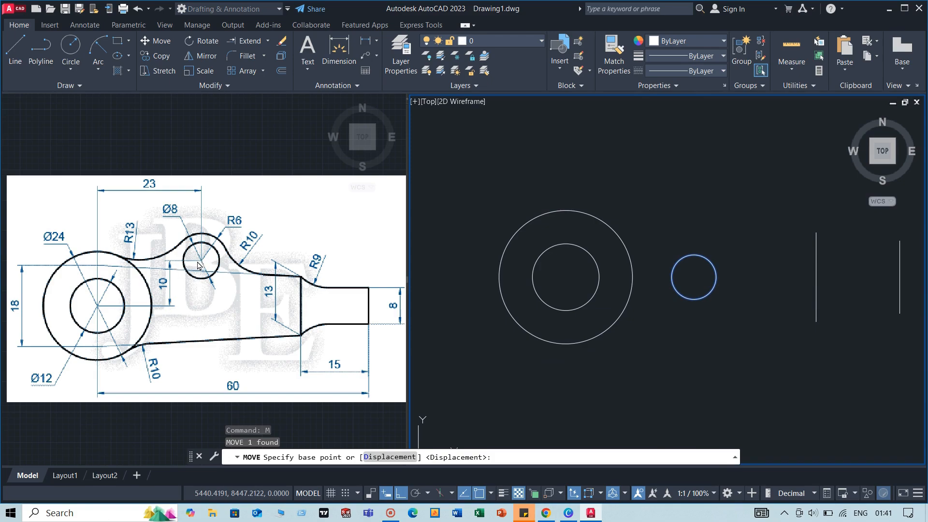
click(695, 277)
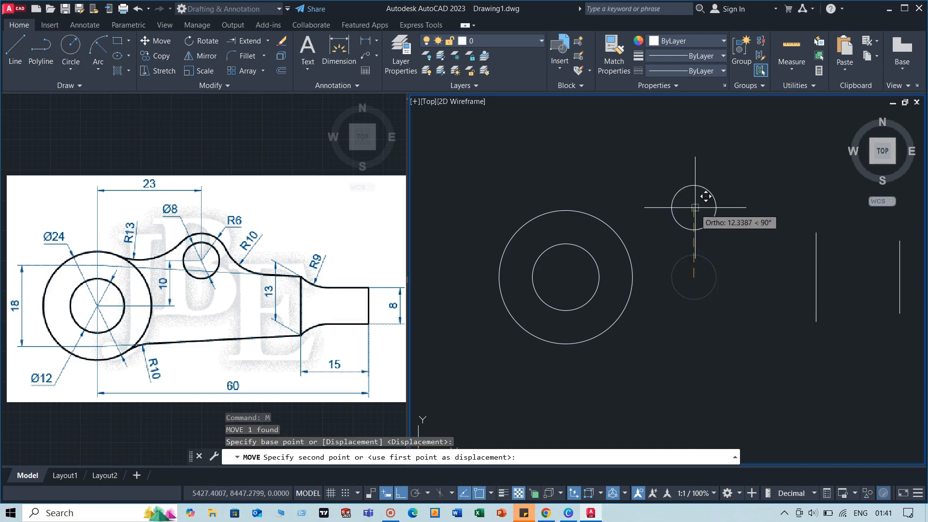
text(10)
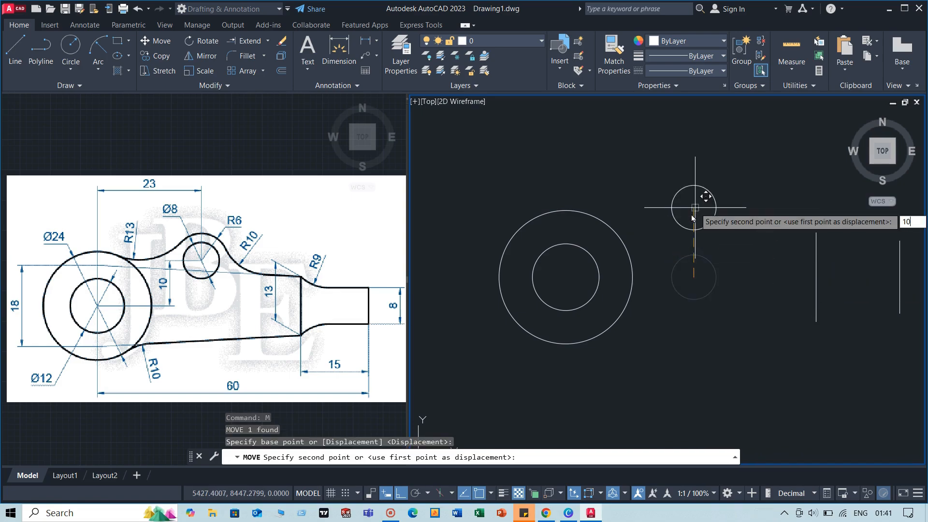
key(Return)
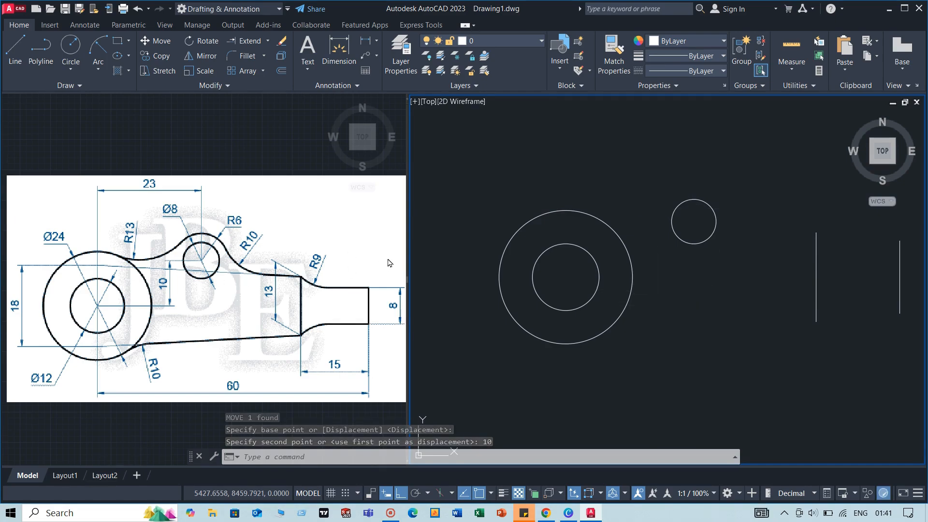
Draw a circle of radius 6 concentric with the raised diameter 8 circle.
text(c)
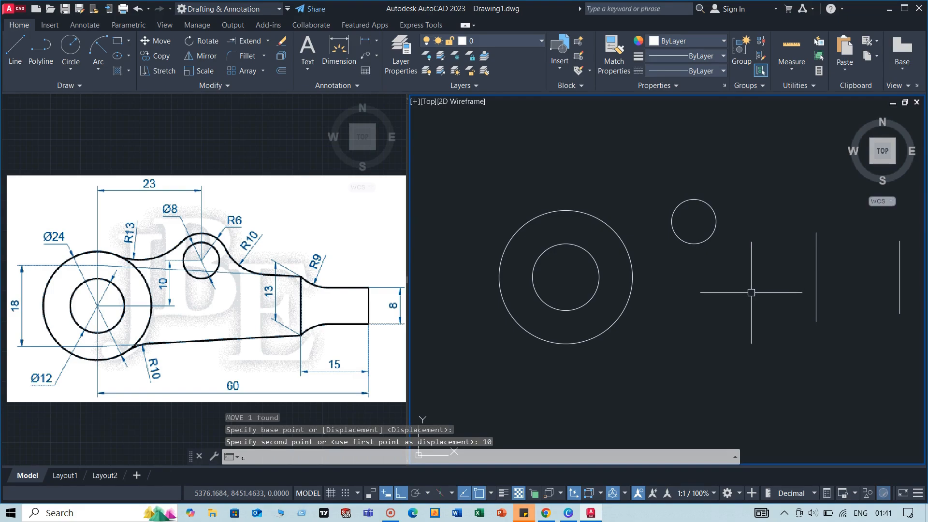
key(Return)
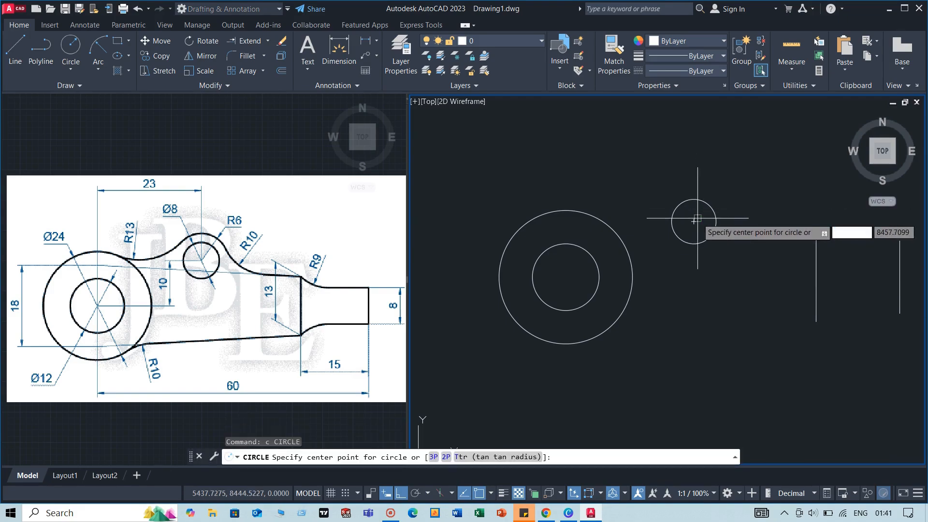
click(695, 222)
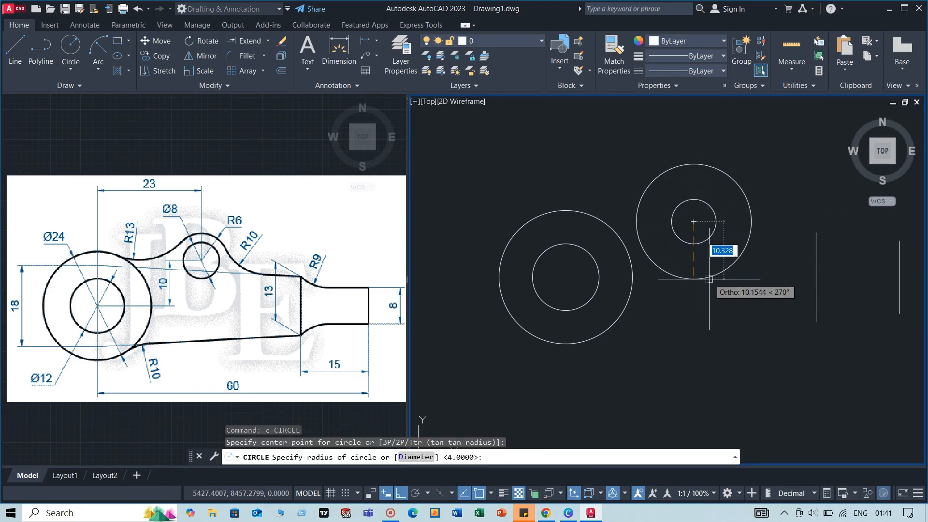
text(6)
key(Return)
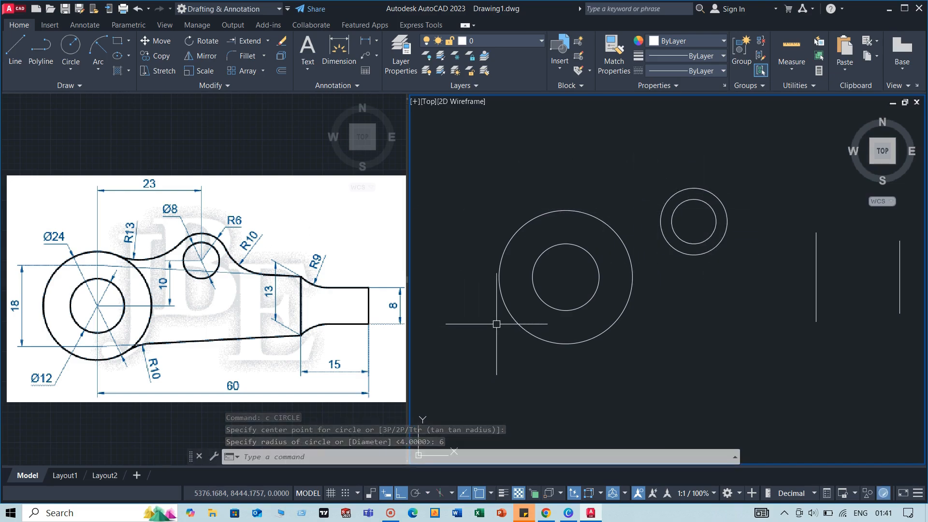
Fillet the upper sides of the outer hub circle and the radius 6 circle with a radius of 13.
text(F)
key(Return)
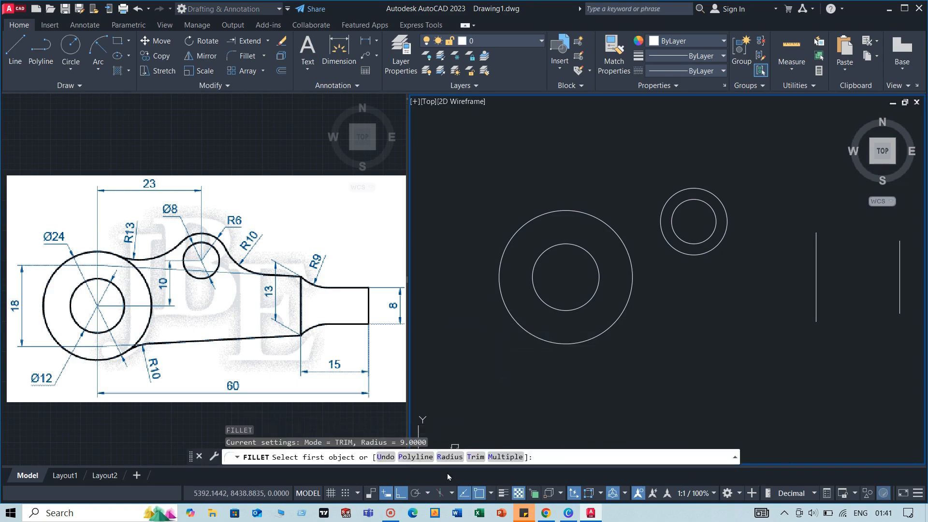
text(R)
key(Return)
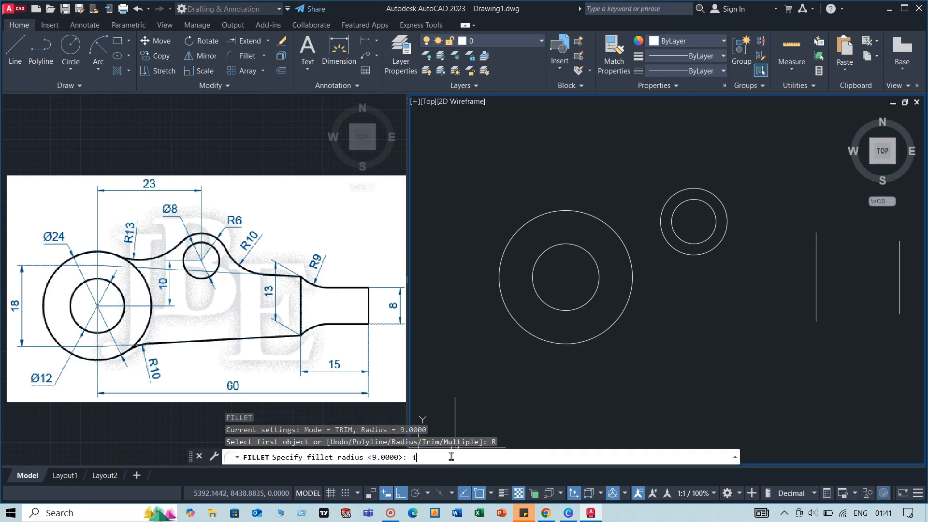
key(Return)
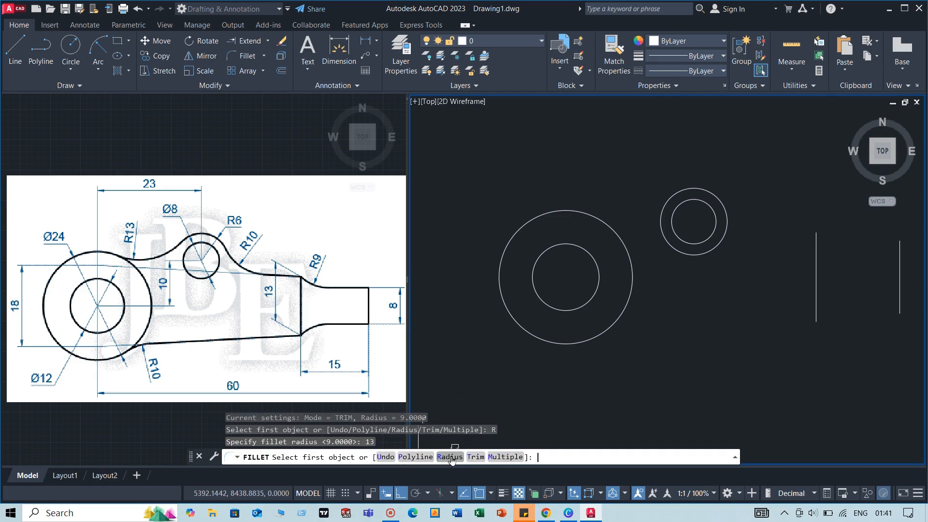
click(604, 222)
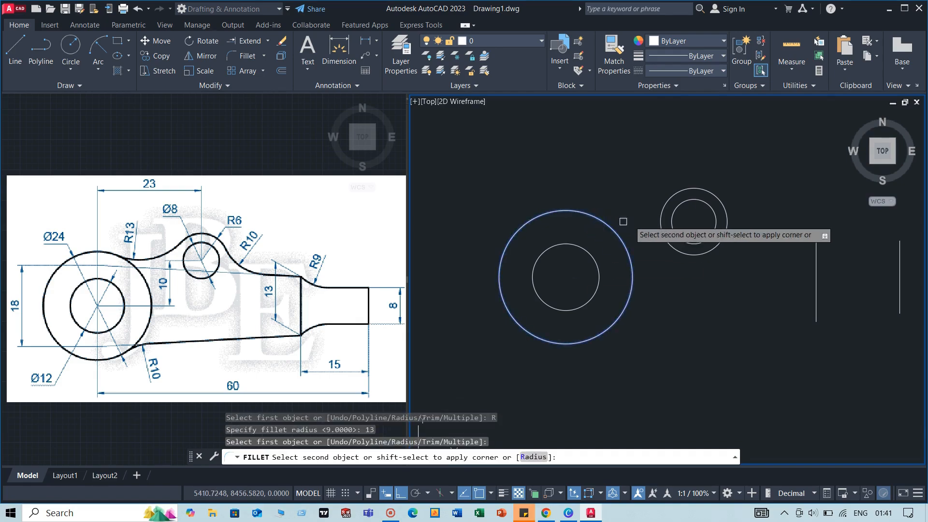
click(663, 208)
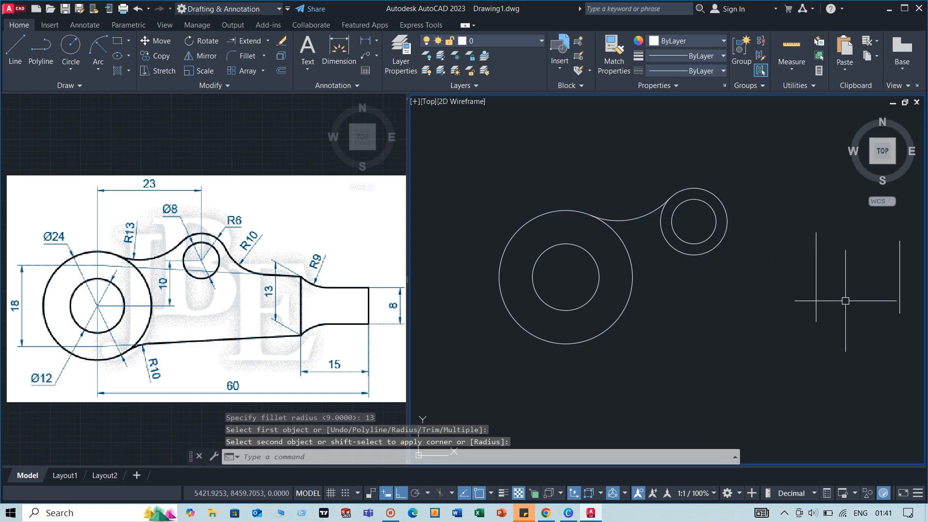
Draw a horizontal line about 12.6 units long leftward from the upper end of the longer vertical line, toward the small circles.
text(L)
key(Return)
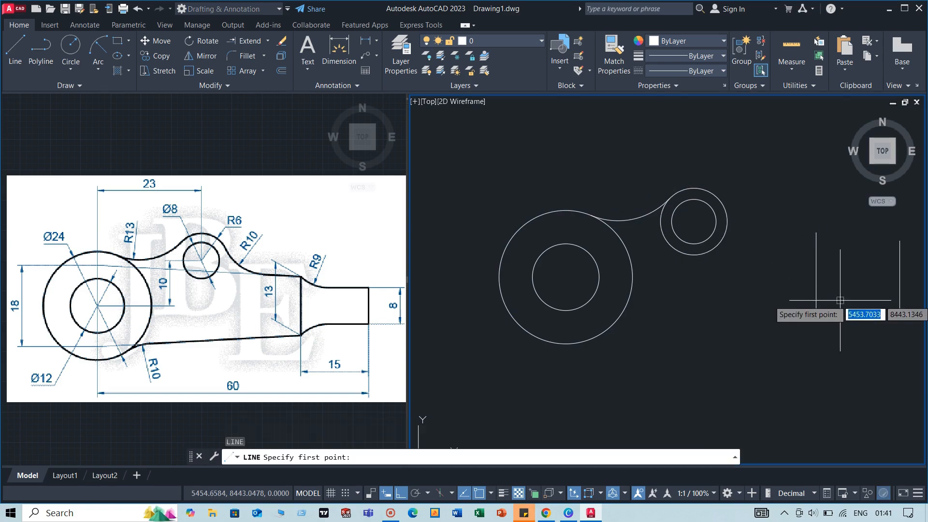
click(816, 233)
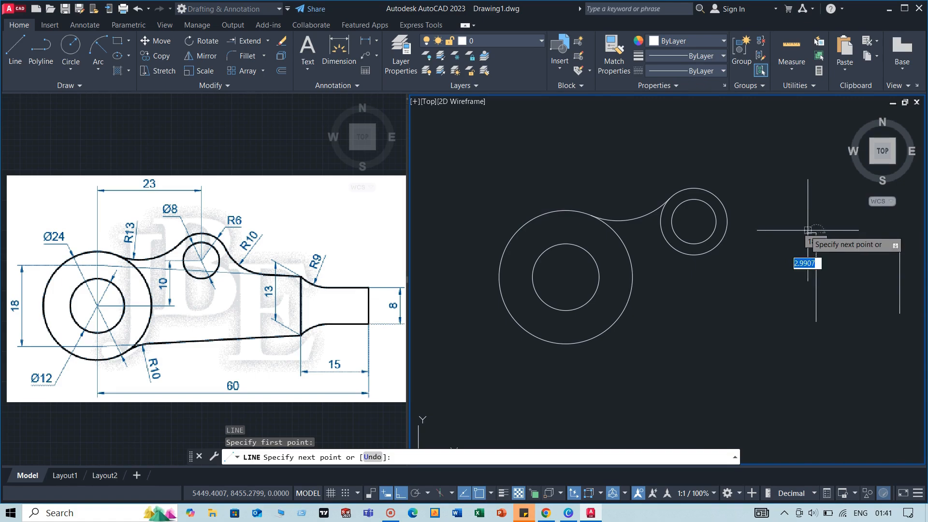
click(746, 234)
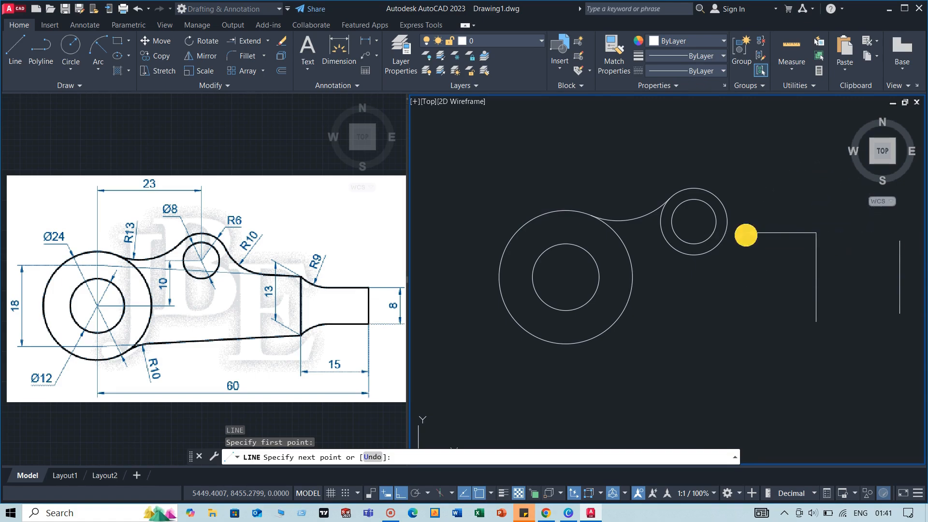
key(Return)
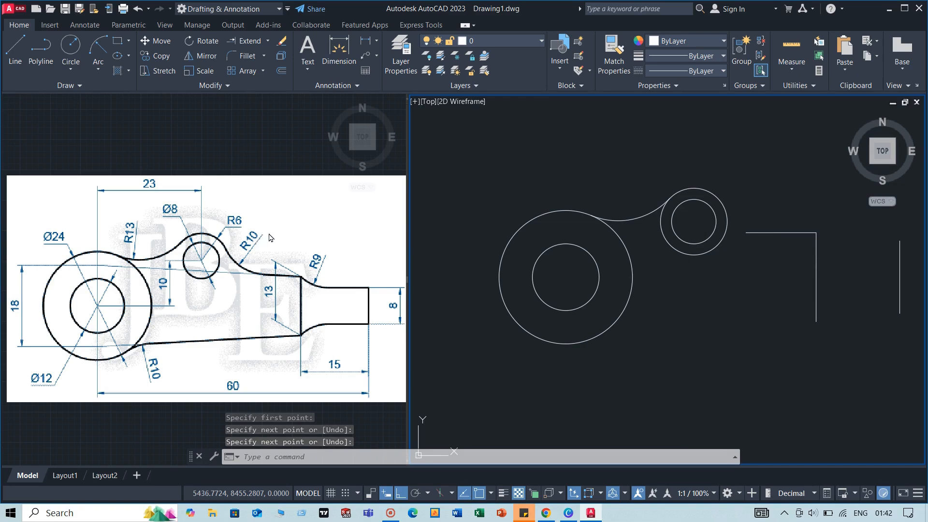
Fillet the upper side of the radius 6 circle and the horizontal line with a radius of 10.
text(f)
key(Return)
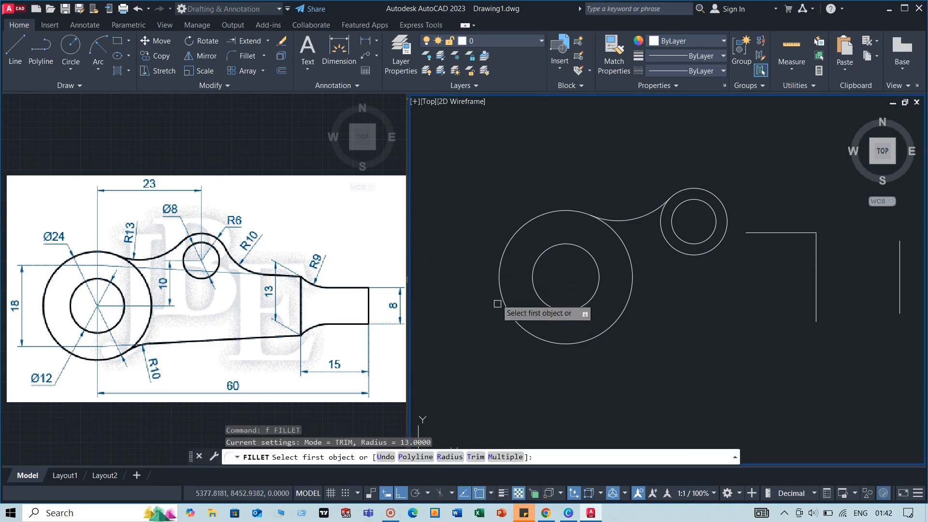
click(453, 455)
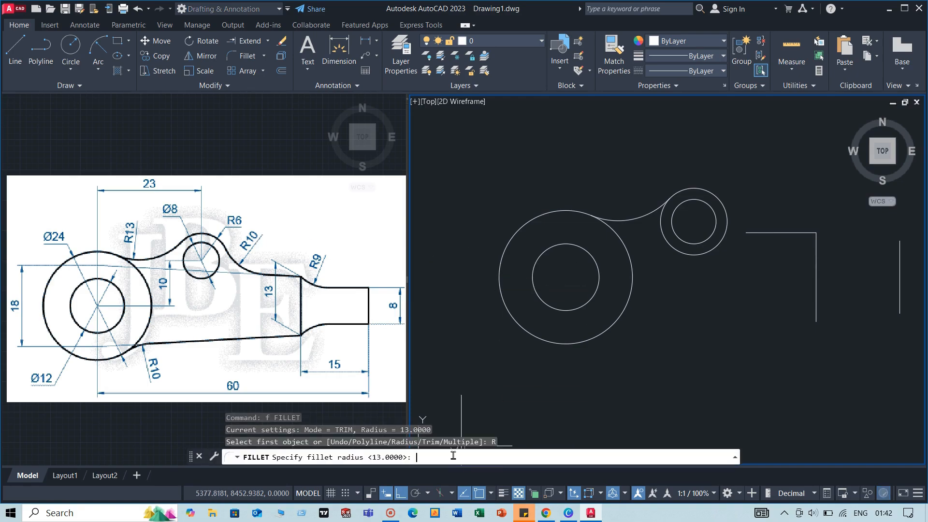
key(Return)
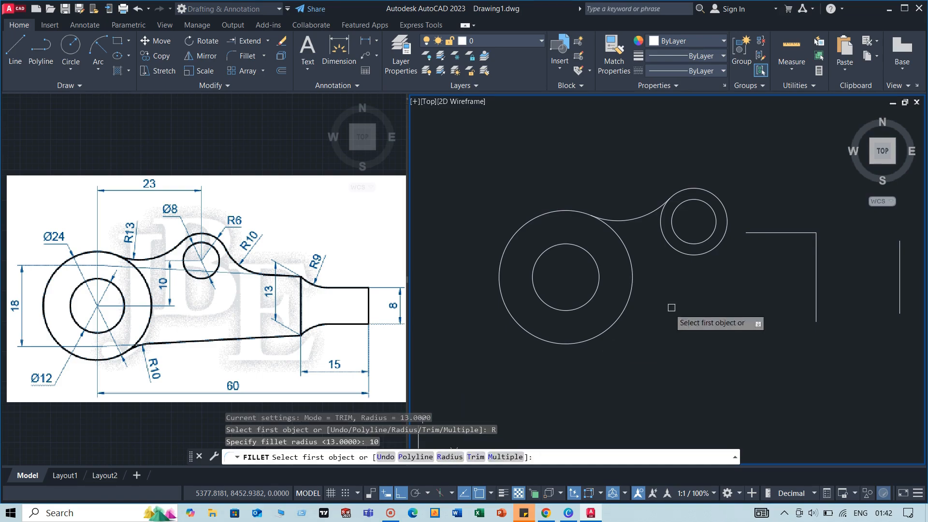
click(722, 202)
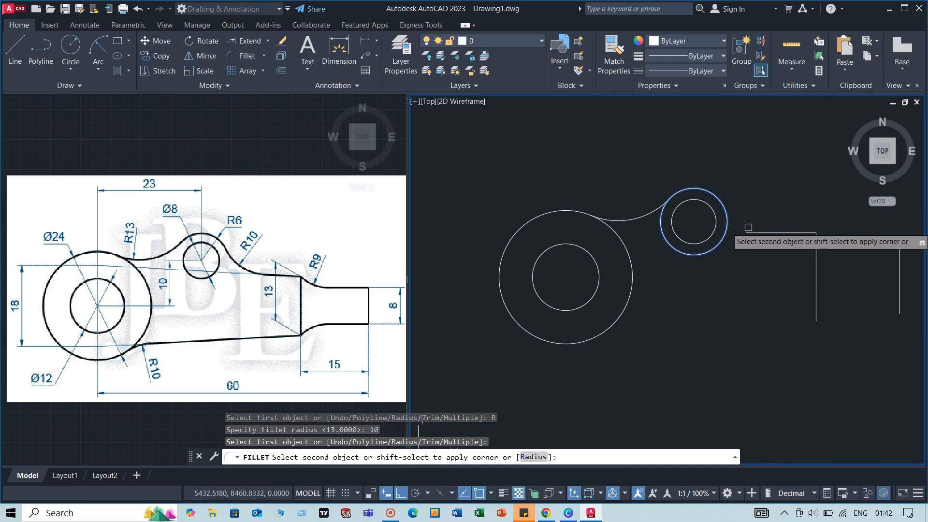
click(769, 234)
middle_drag(749, 328, 747, 321)
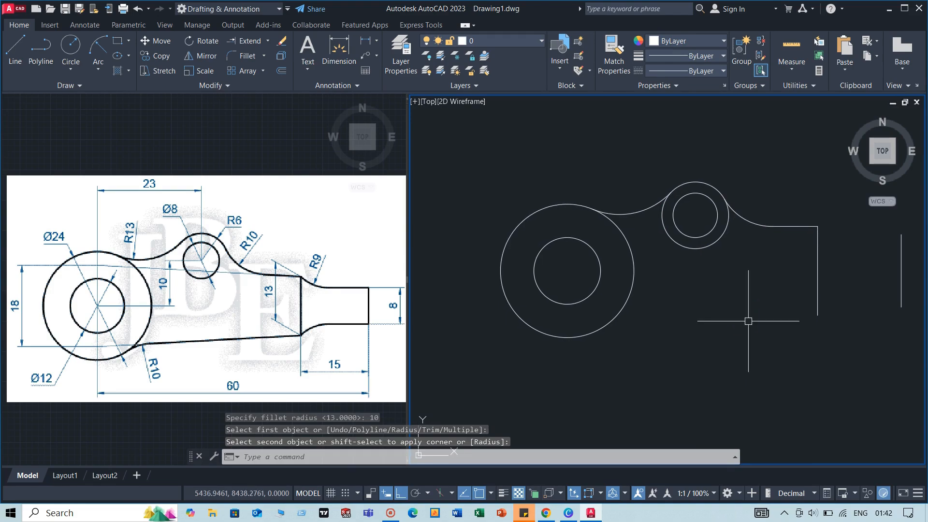
Trim away the lower part of the radius 6 circle between its two connecting fillets.
text(Tr)
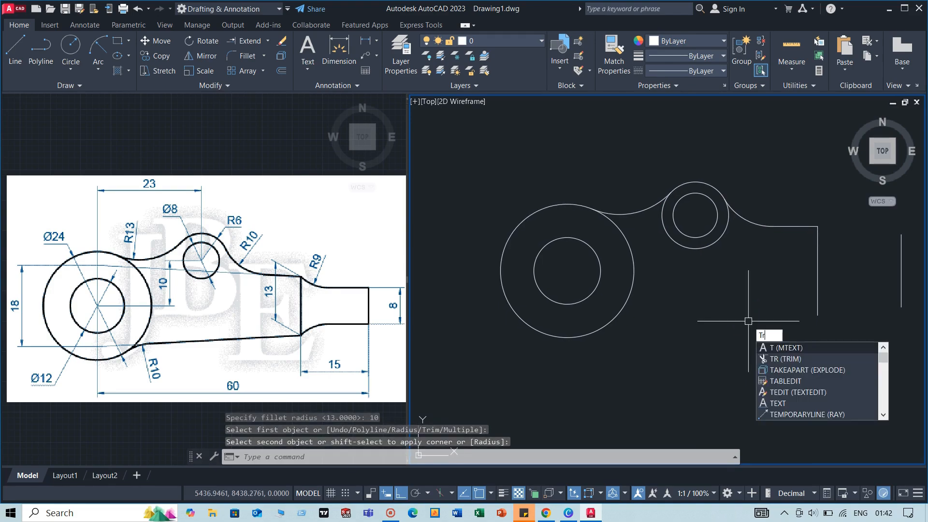
key(Return)
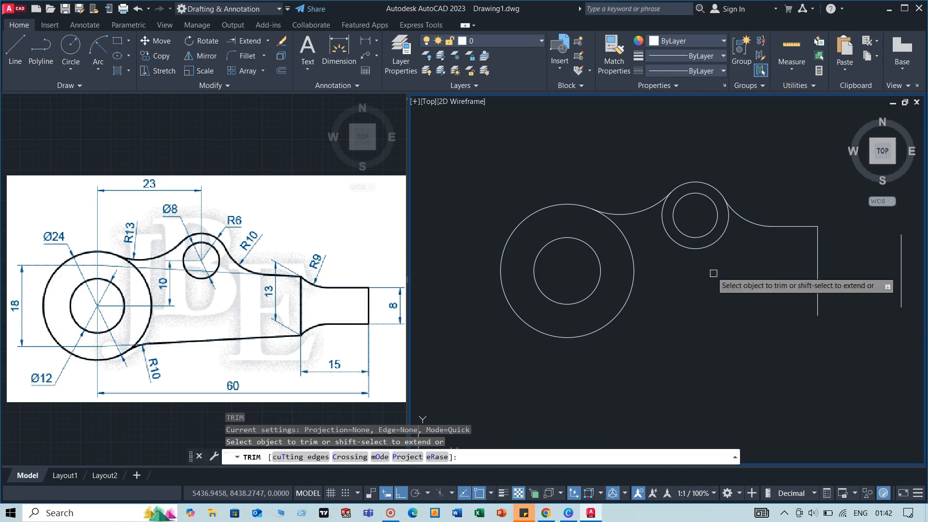
click(696, 246)
right_click(734, 304)
click(756, 310)
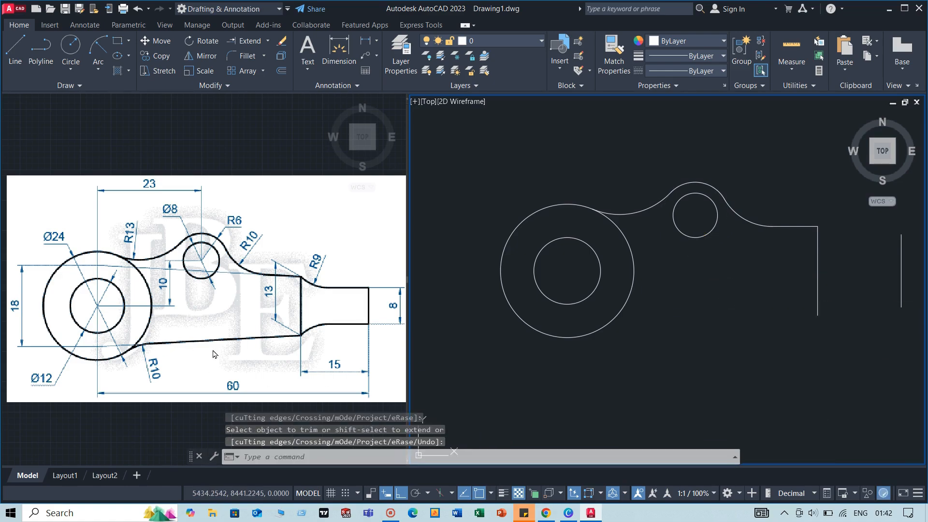
Draw a 9-unit line straight down from the outer hub circle's right quadrant, continuing to the lower end of the longer vertical line.
middle_drag(230, 346, 267, 336)
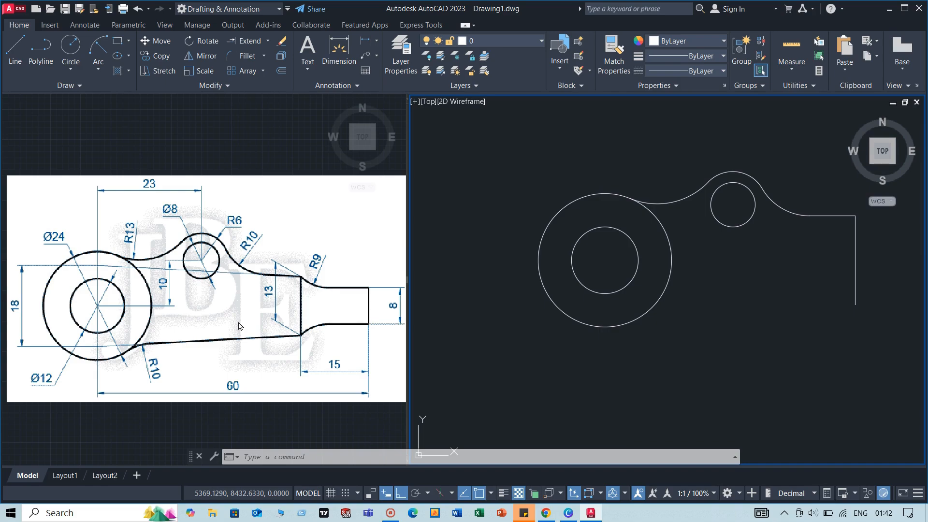
text(11)
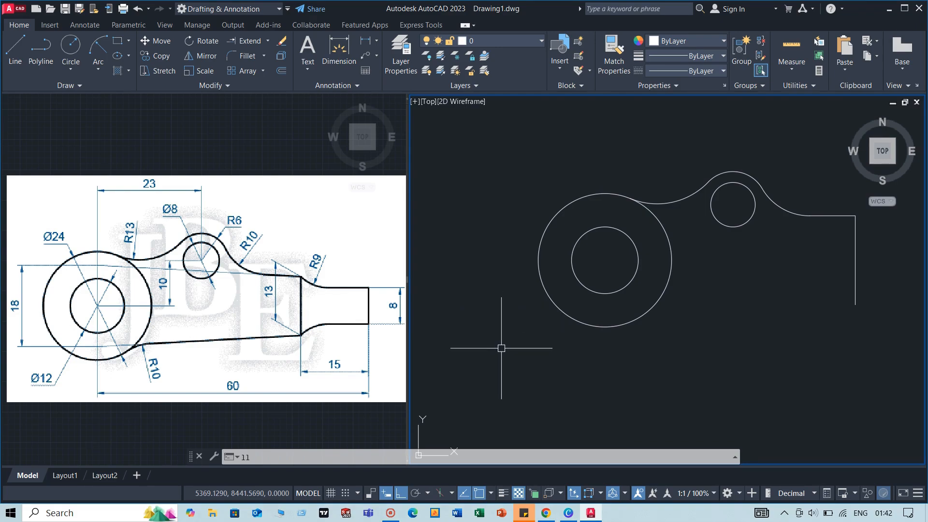
key(Escape)
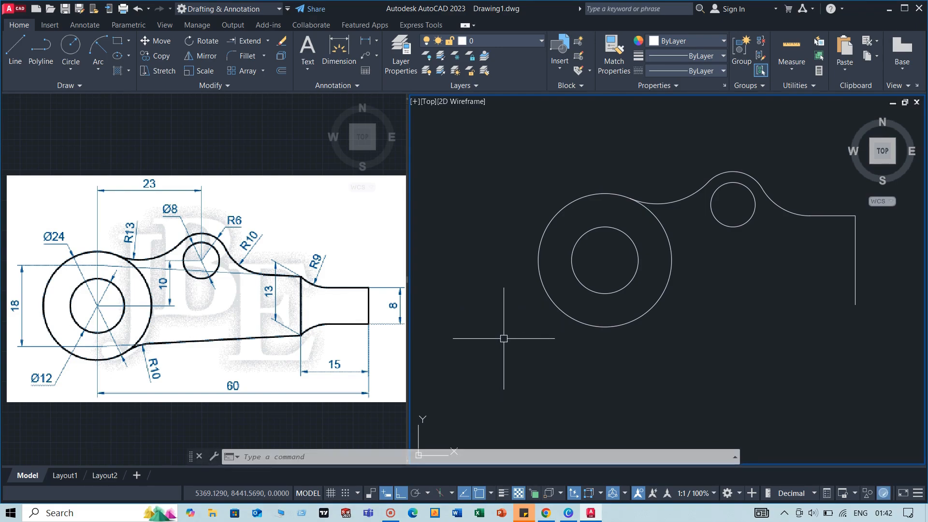
text(l)
key(Return)
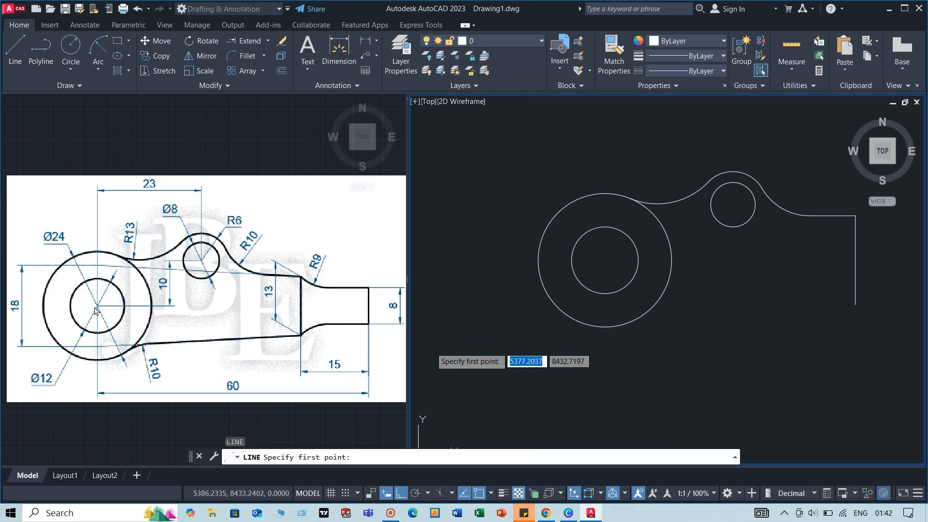
click(671, 260)
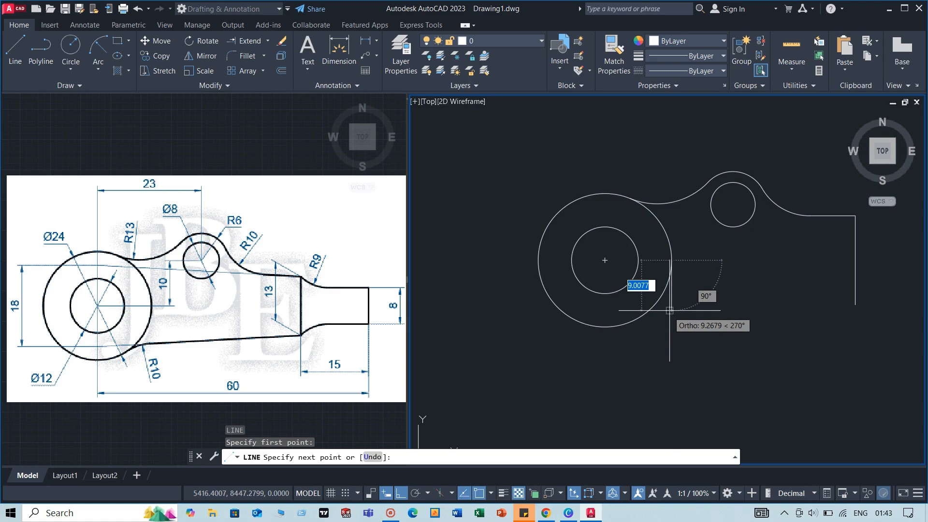
text(9)
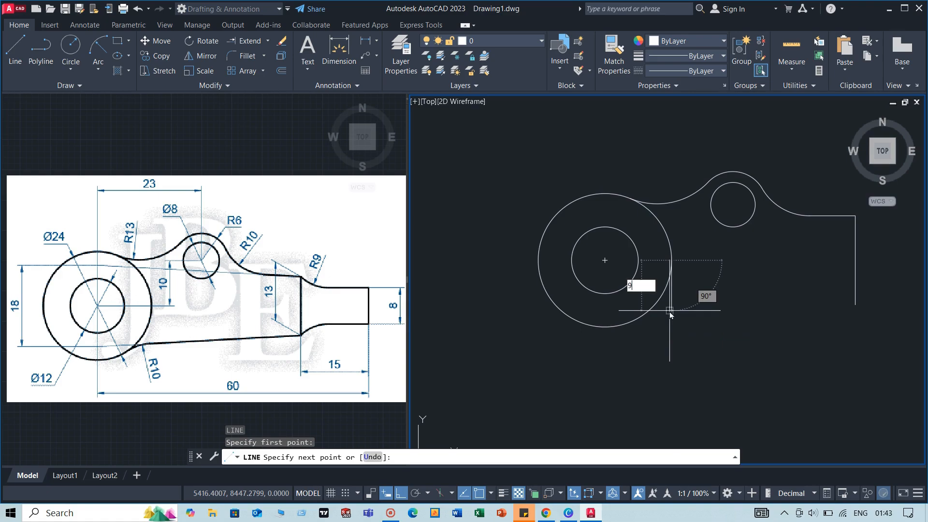
key(Return)
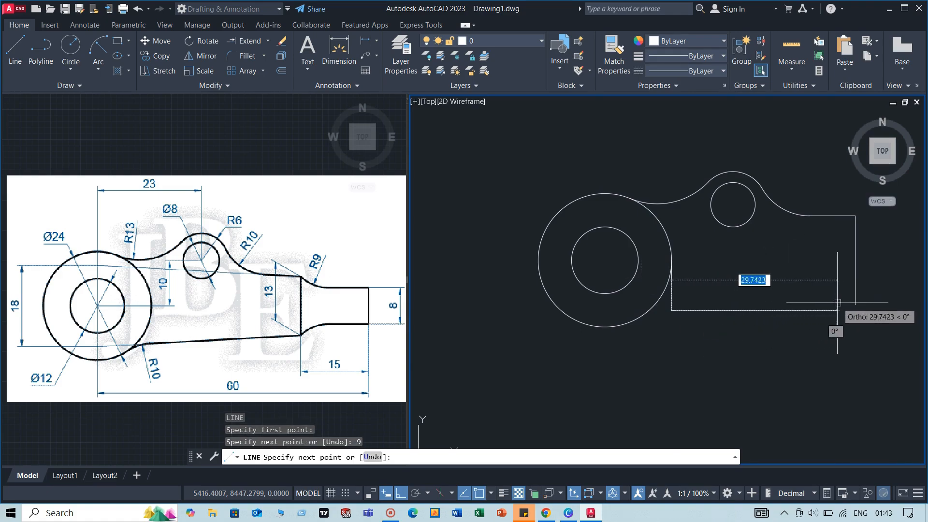
click(854, 303)
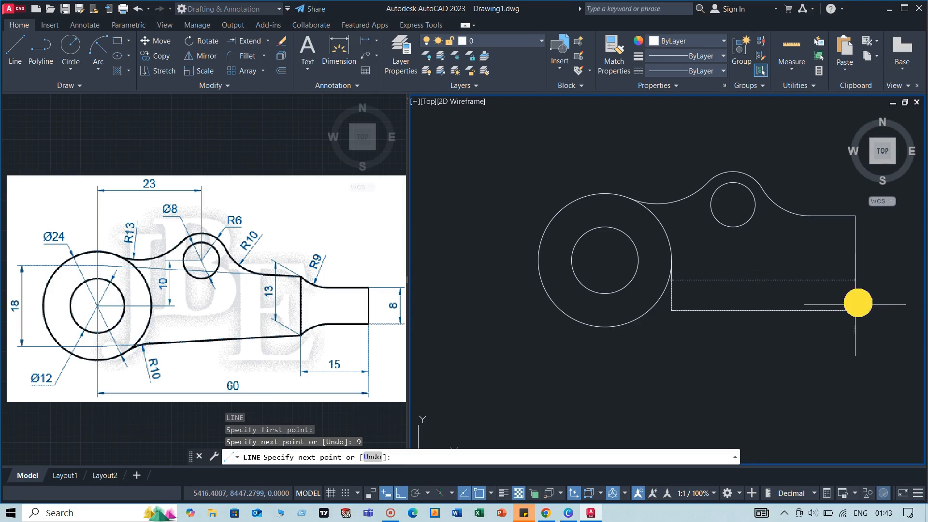
key(Escape)
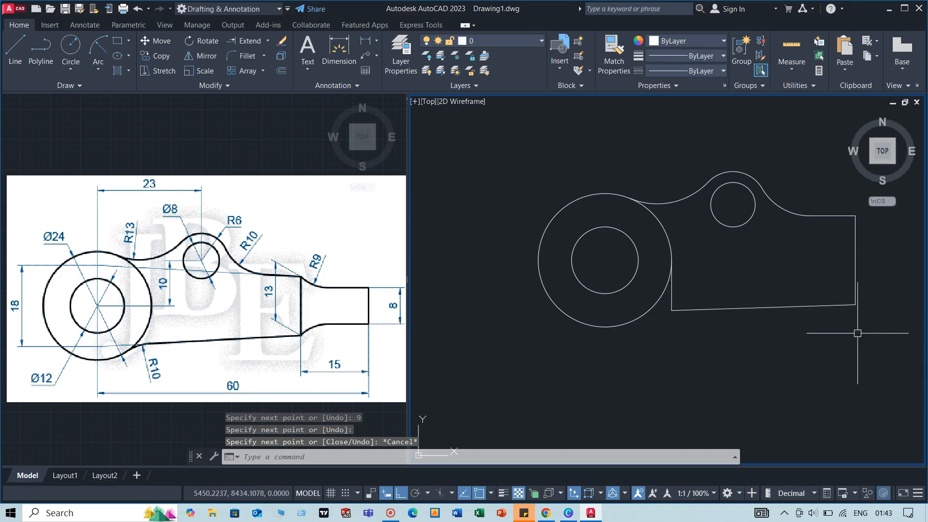
Erase the 9-unit vertical helper line and extend the sloped lower edge to the outer hub circle.
click(671, 290)
key(Delete)
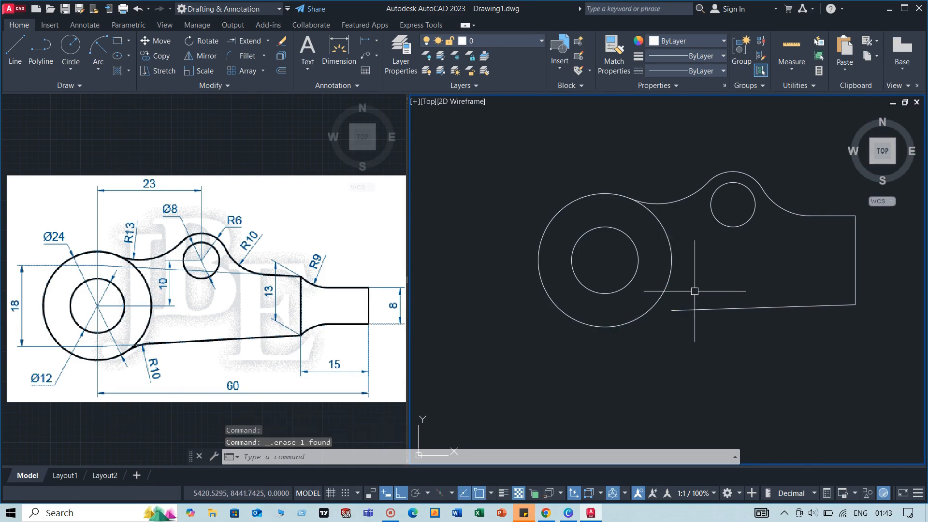
text(EX)
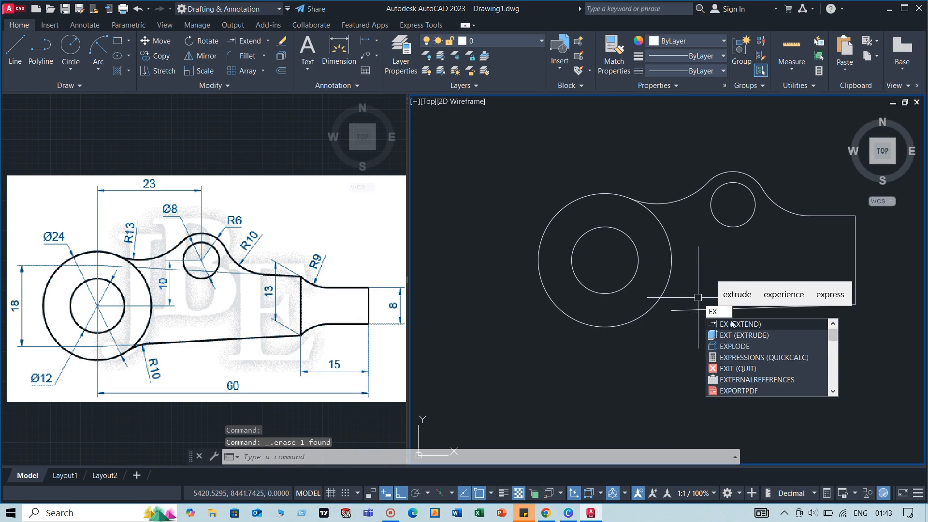
click(733, 323)
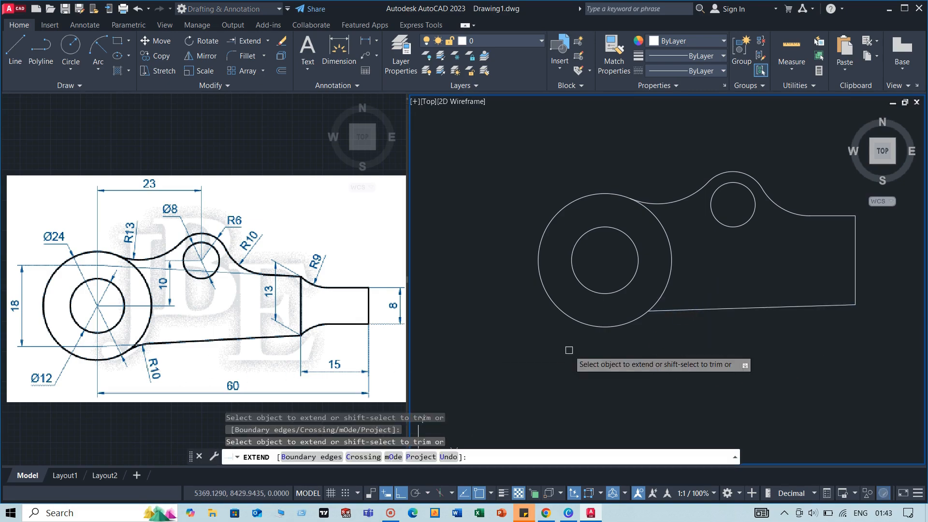
click(661, 363)
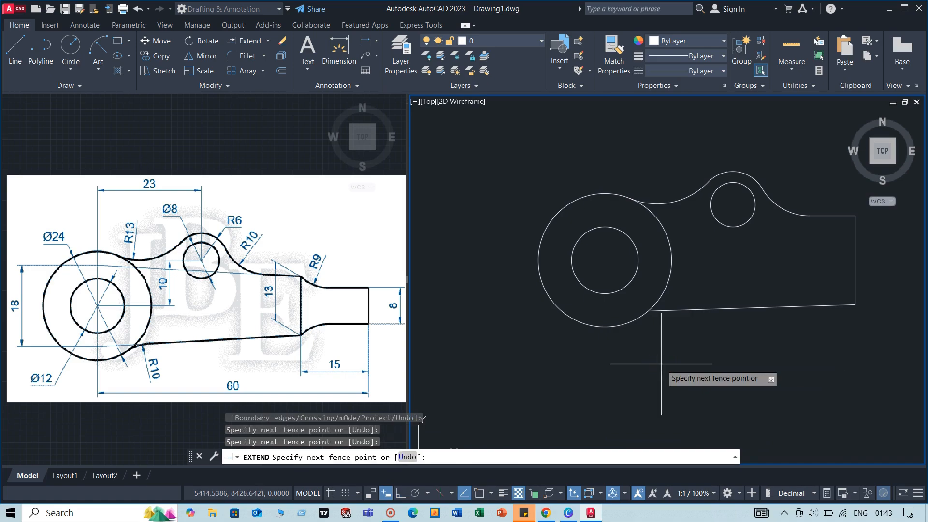
key(Escape)
Fillet the lower side of the outer hub circle and the sloped lower edge with a radius of 10.
text(F)
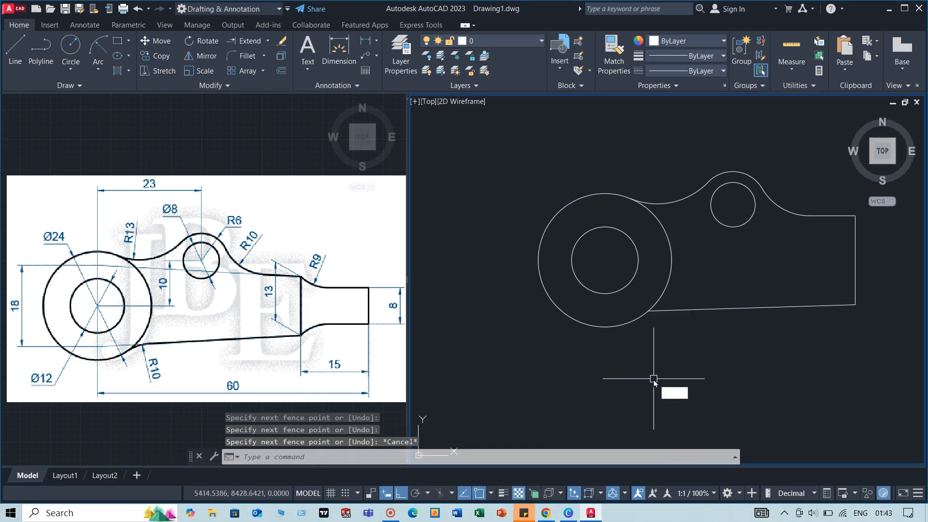
key(Return)
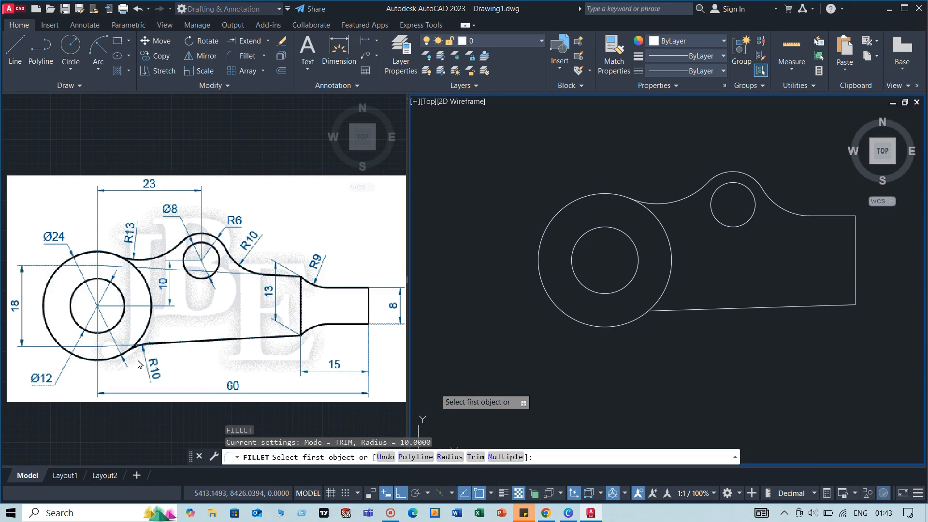
click(447, 457)
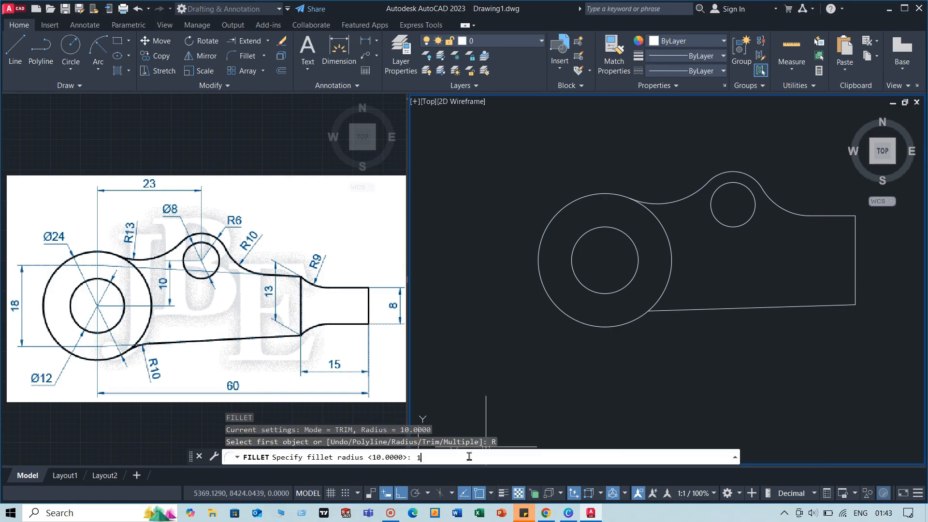
key(Return)
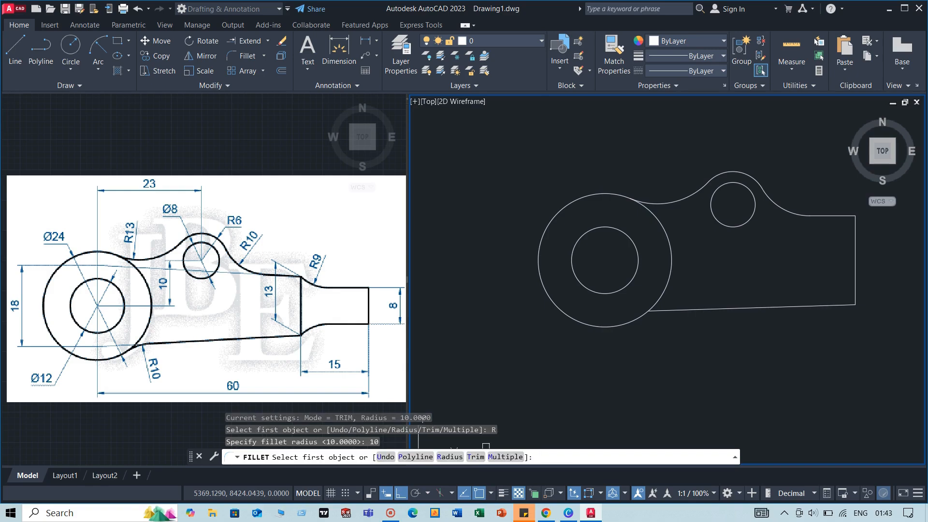
click(632, 320)
click(658, 312)
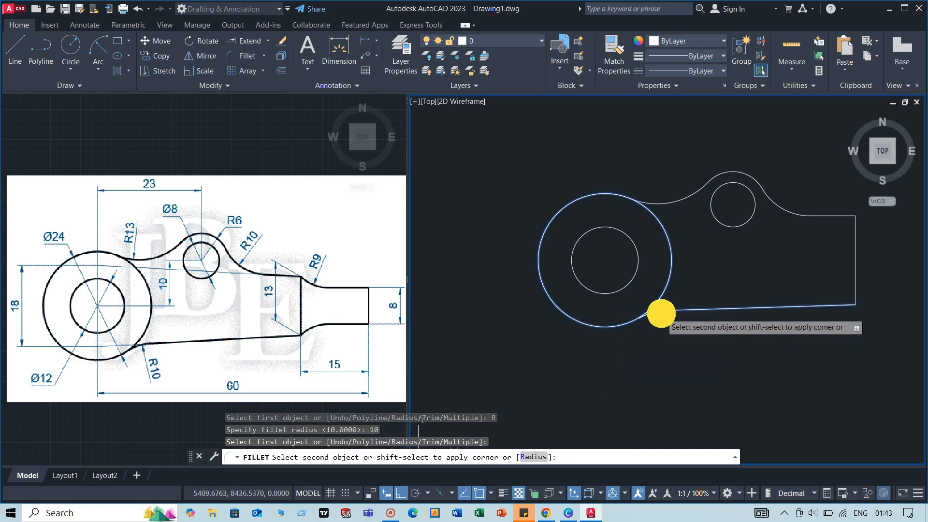
Draw a 10-unit horizontal line leftward from the upper end of the shorter vertical line.
mouse_move(788, 303)
middle_down()
mouse_move(752, 266)
mouse_move(710, 275)
middle_up()
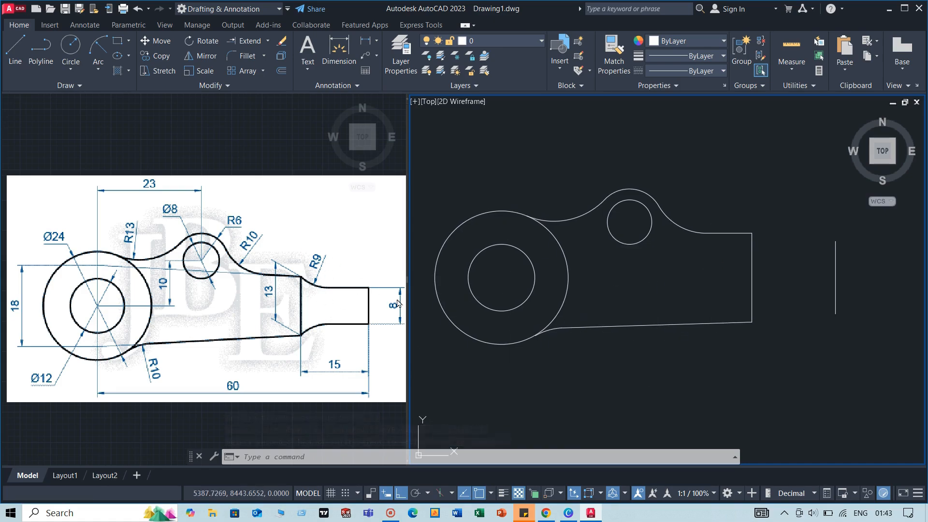
text(L)
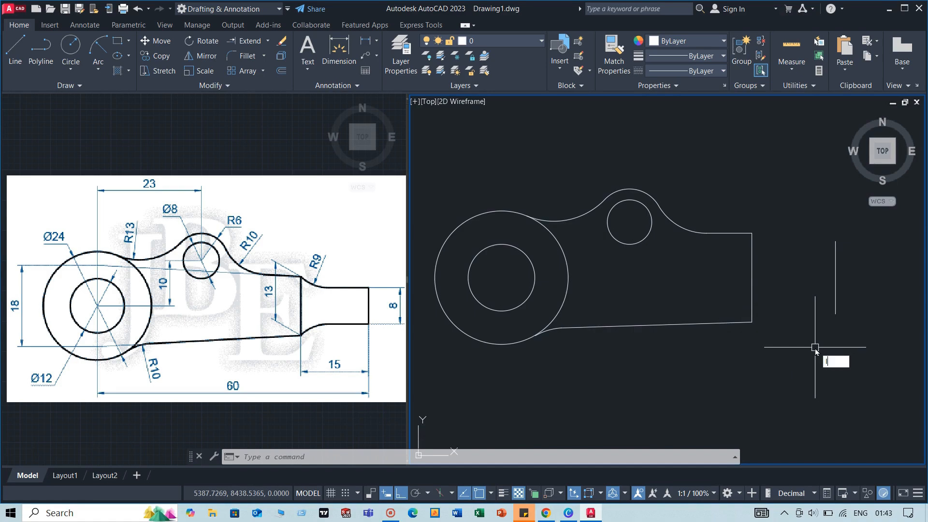
key(Return)
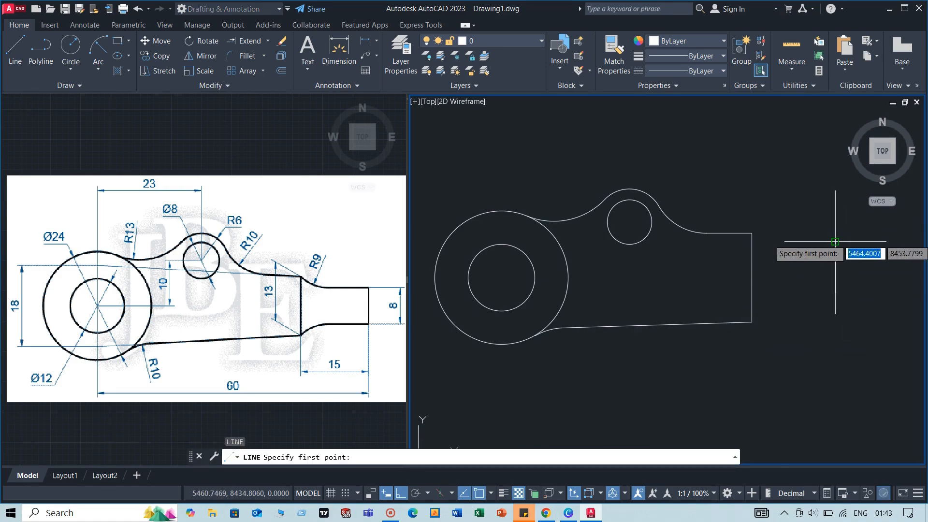
click(835, 241)
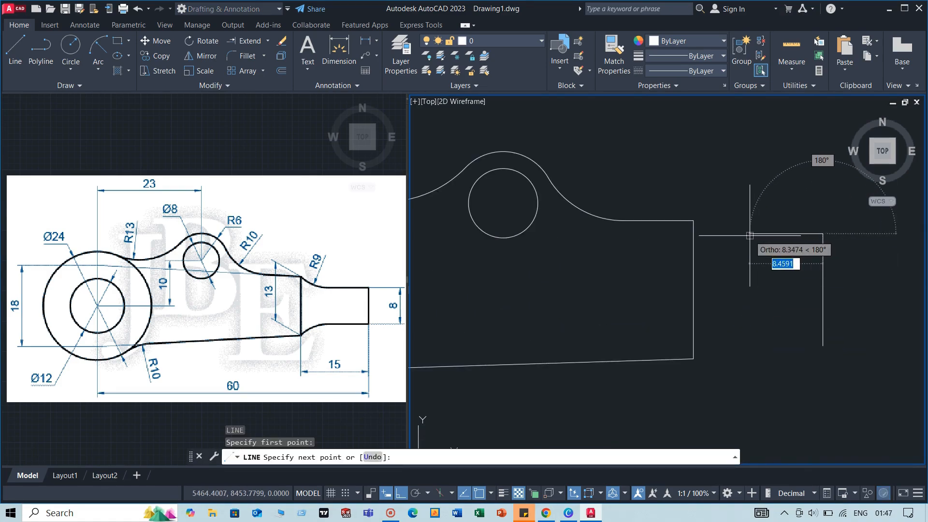
text(1)
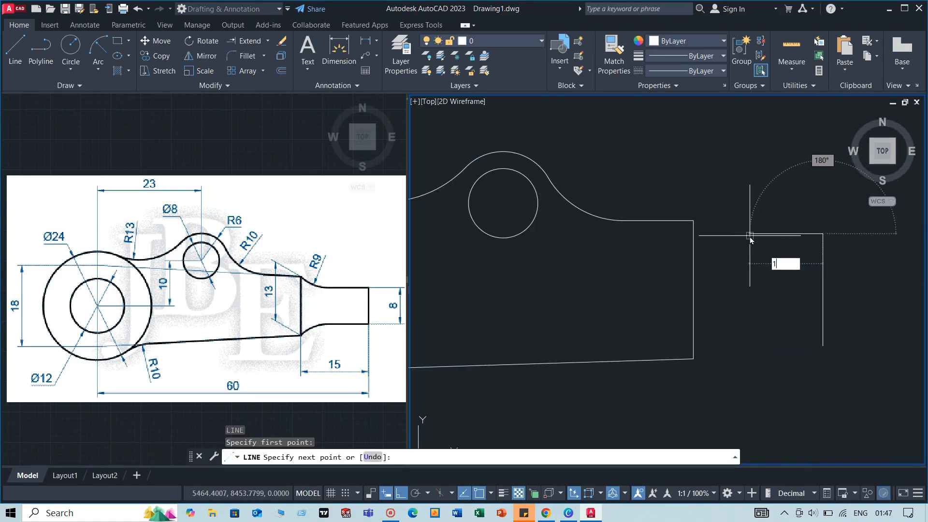
text(0)
key(Return)
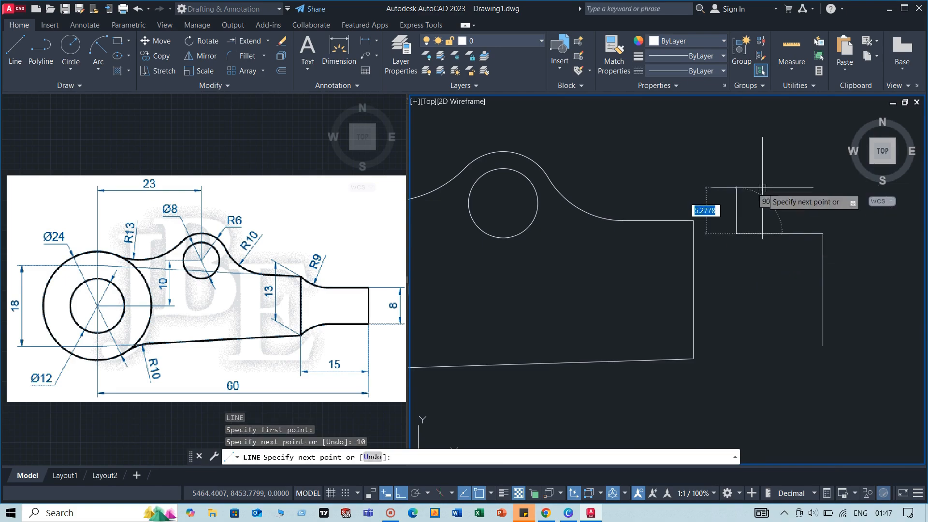
key(Escape)
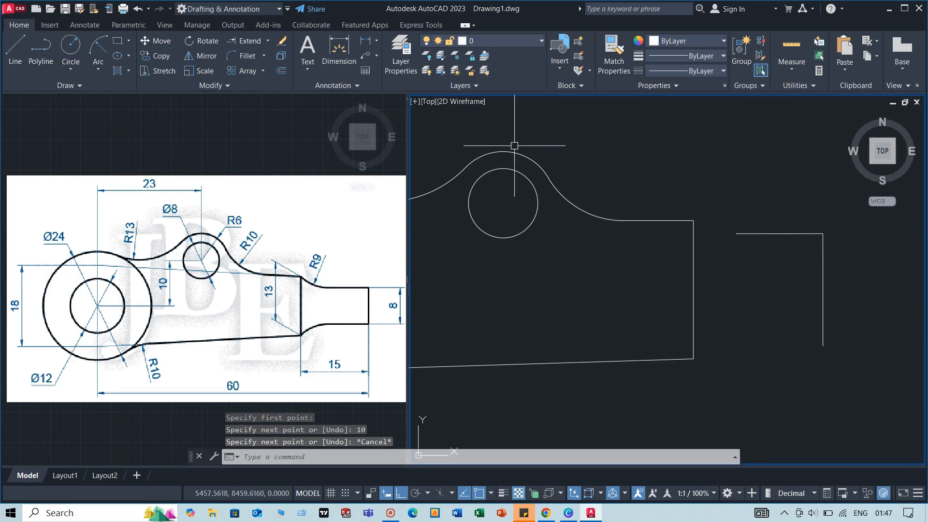
Draw a start-end-radius arc of radius 9 from the longer vertical line's upper end to the free end of the short horizontal line.
click(104, 72)
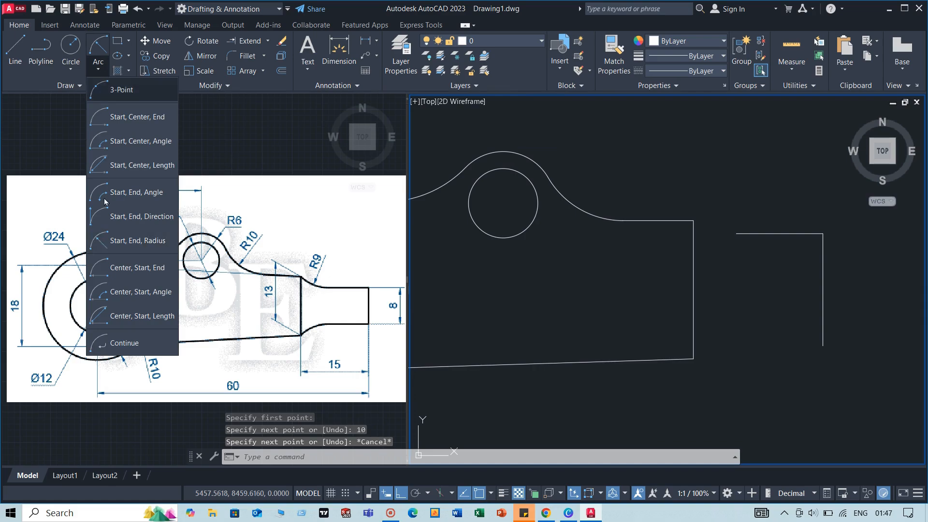
click(129, 242)
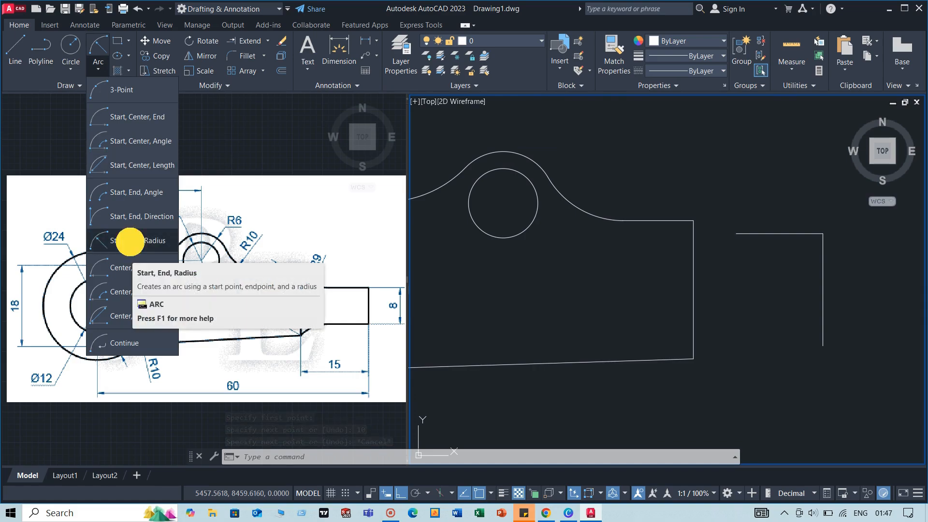
click(694, 221)
click(736, 234)
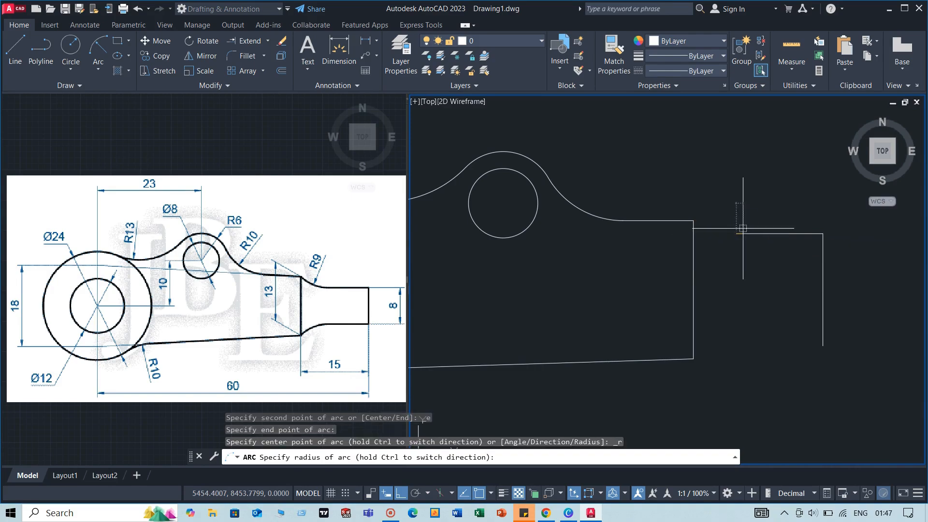
text(9)
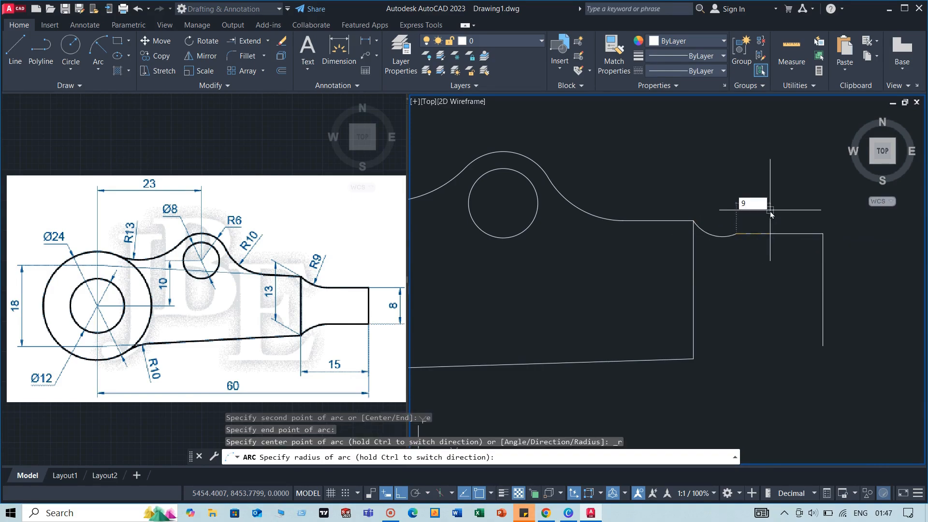
key(Return)
Mirror the radius 9 arc and short horizontal line about a horizontal axis through the end line's midpoint, keeping the originals.
click(789, 219)
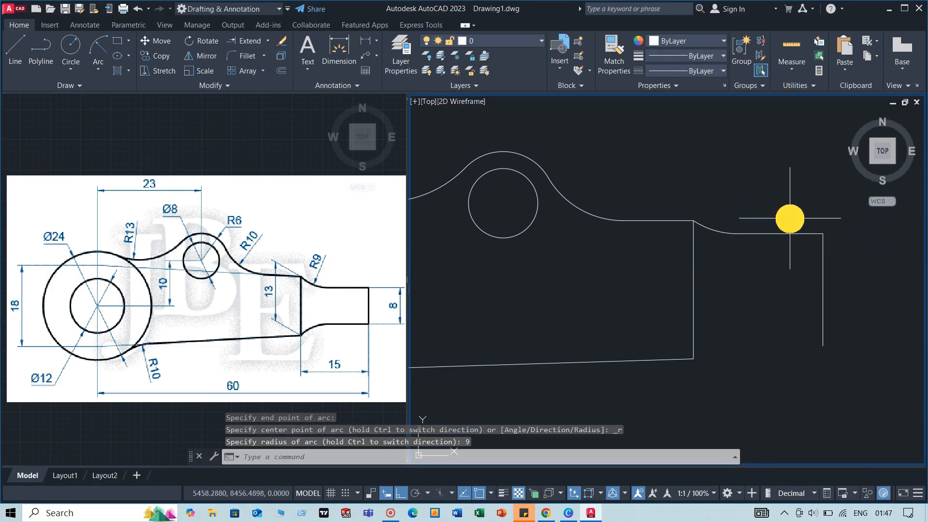
click(704, 254)
text(MI)
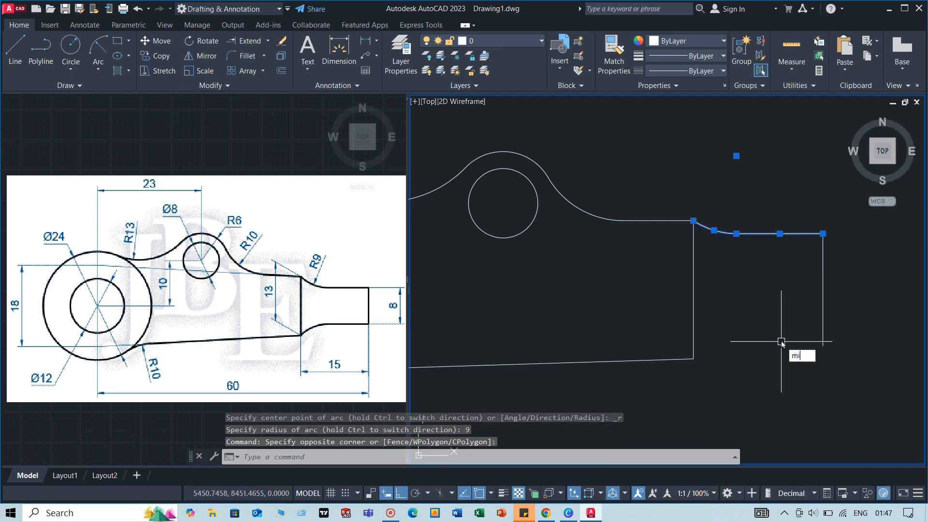
key(Return)
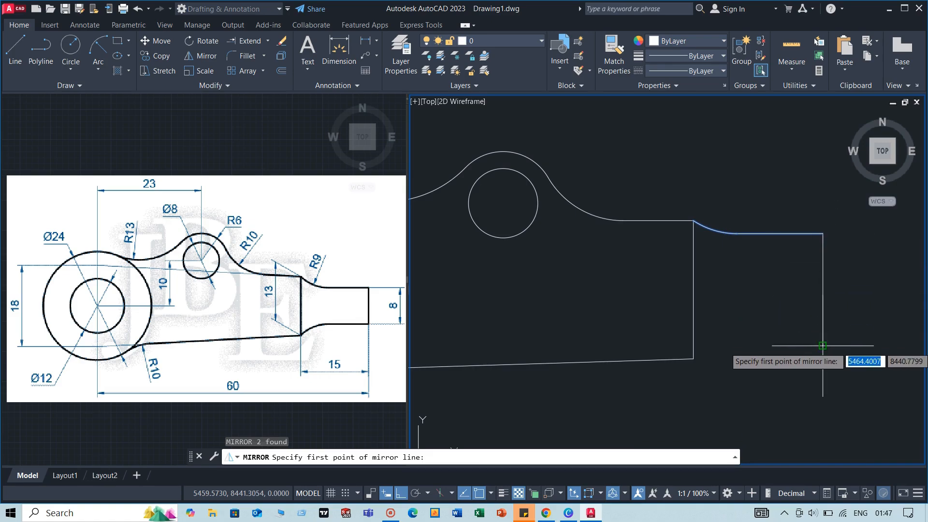
click(822, 290)
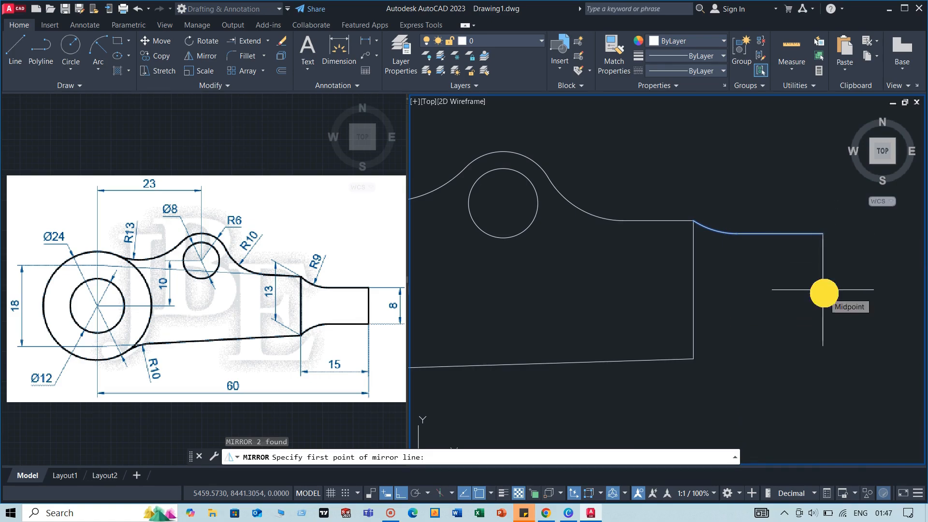
click(777, 296)
right_click(776, 296)
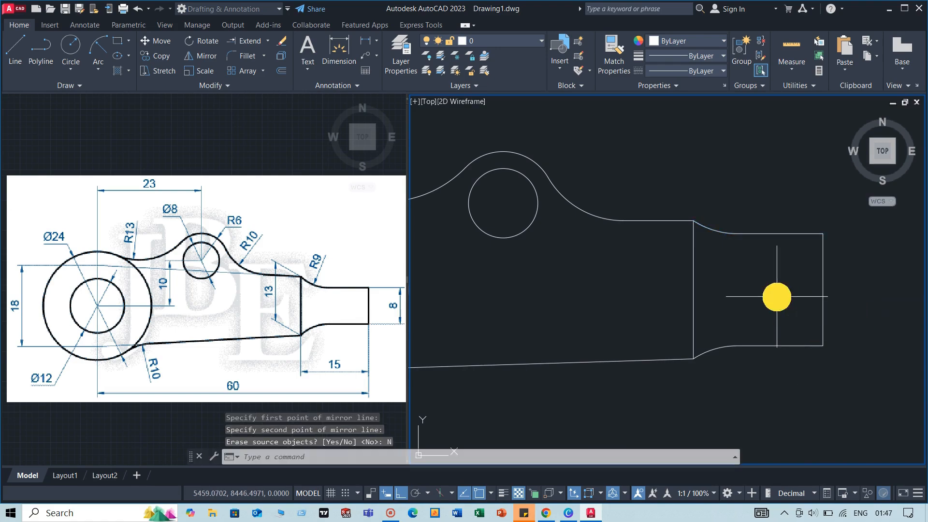
Examine the whole redrawn part outline alongside the dimensioned reference image.
scroll(714, 257, down, 2)
middle_drag(648, 280, 700, 271)
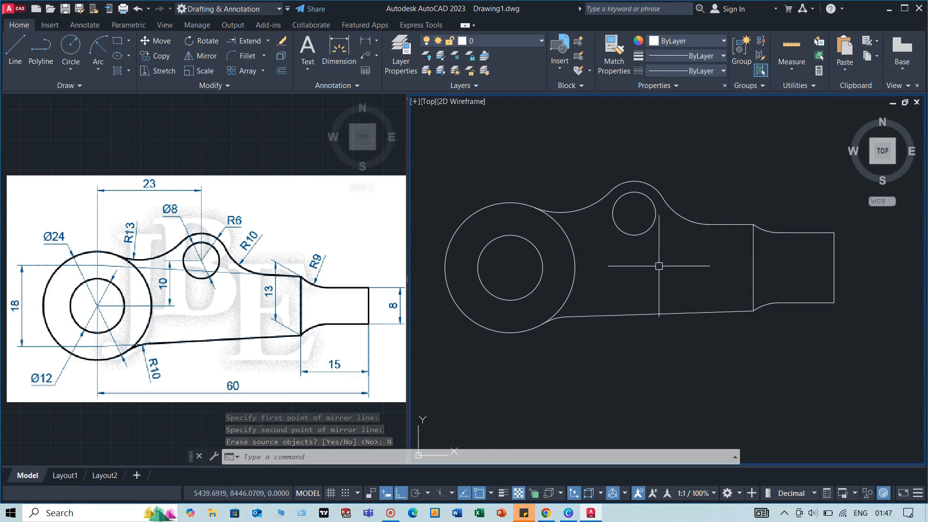
middle_click(672, 280)
middle_click(671, 280)
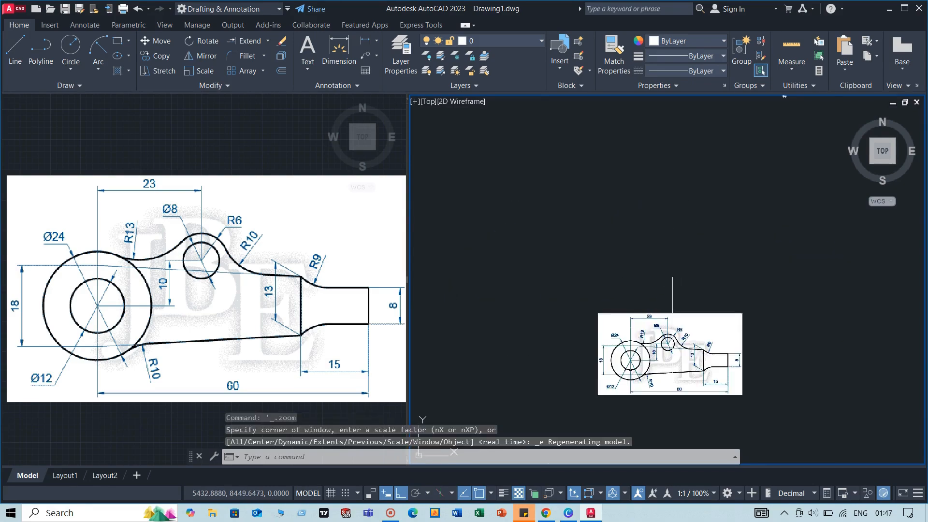
scroll(748, 259, up, 2)
middle_drag(747, 259, 704, 369)
middle_drag(749, 224, 714, 336)
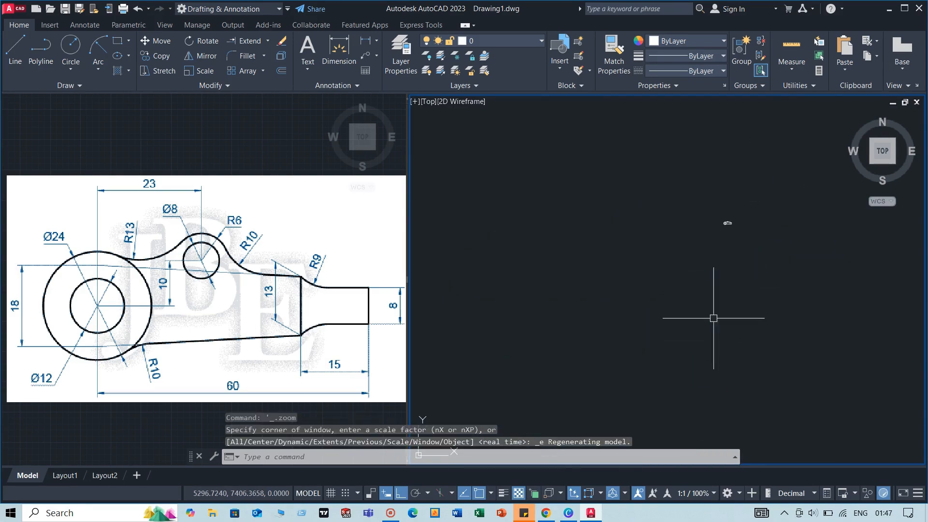
scroll(727, 220, up, 5)
scroll(724, 241, up, 5)
scroll(725, 184, up, 4)
scroll(727, 184, up, 2)
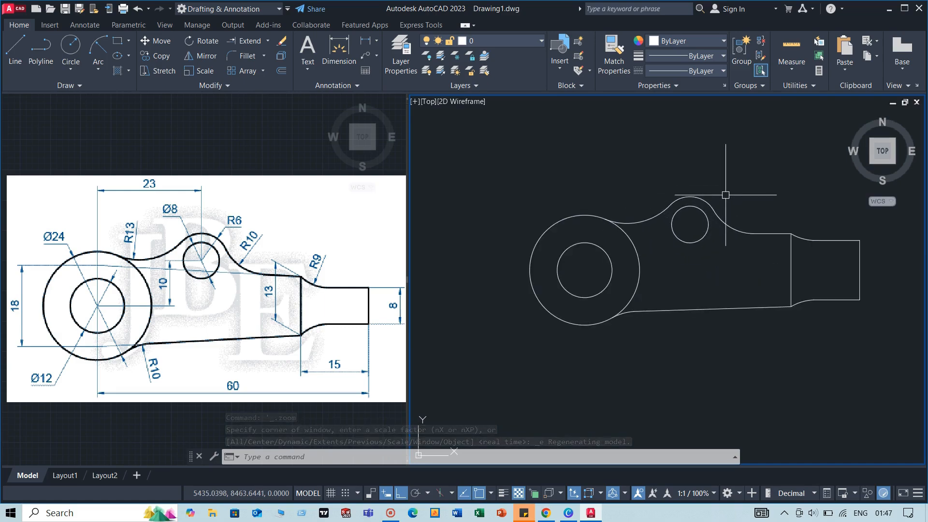
mouse_move(694, 203)
middle_down()
mouse_move(687, 209)
mouse_move(714, 216)
middle_up()
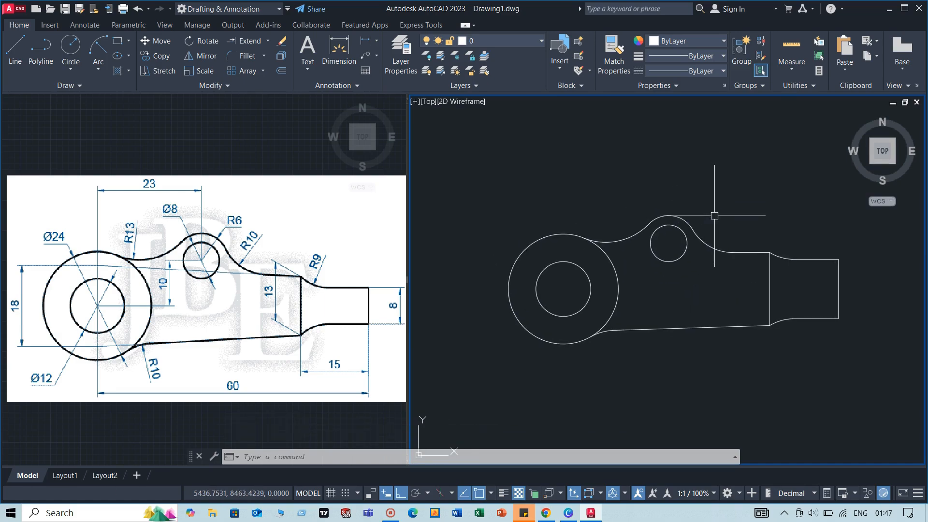